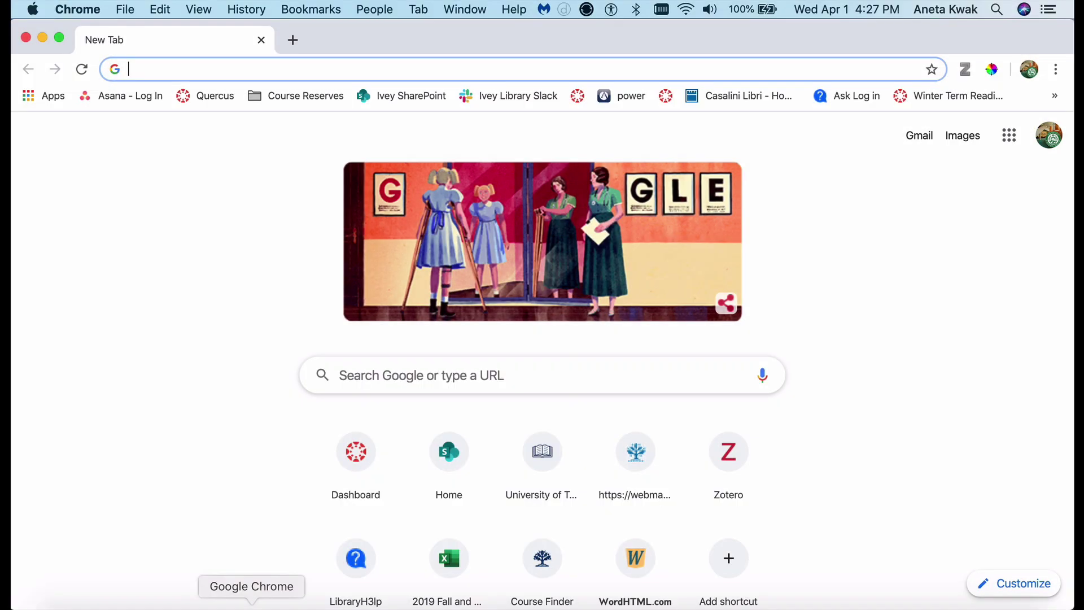
pyautogui.write('zotero.org')
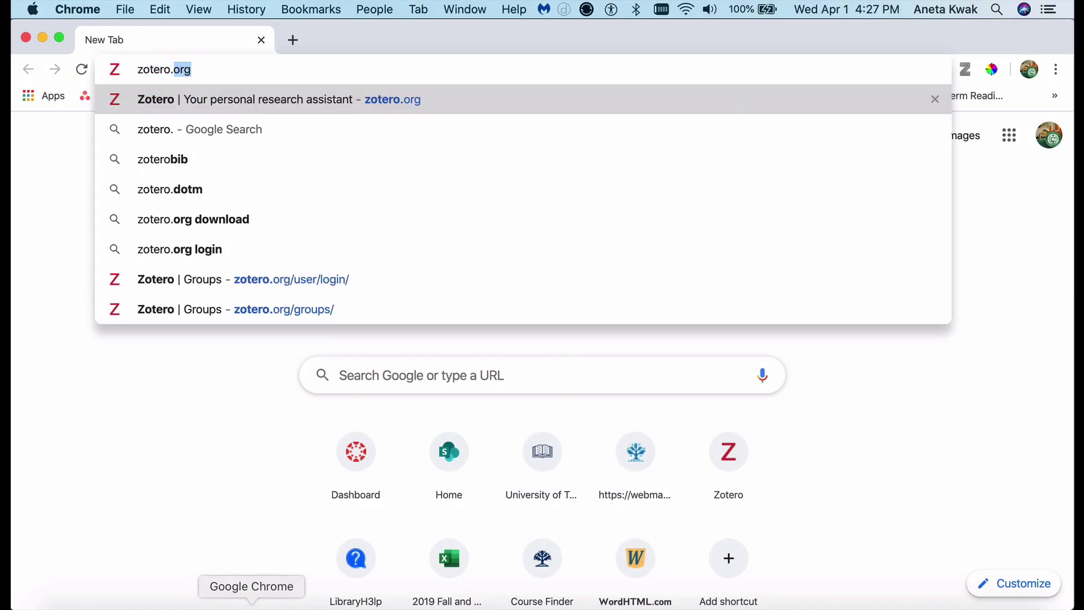
# Step: Load zotero.org and go from Log In to the free account registration form
pyautogui.press('Return')
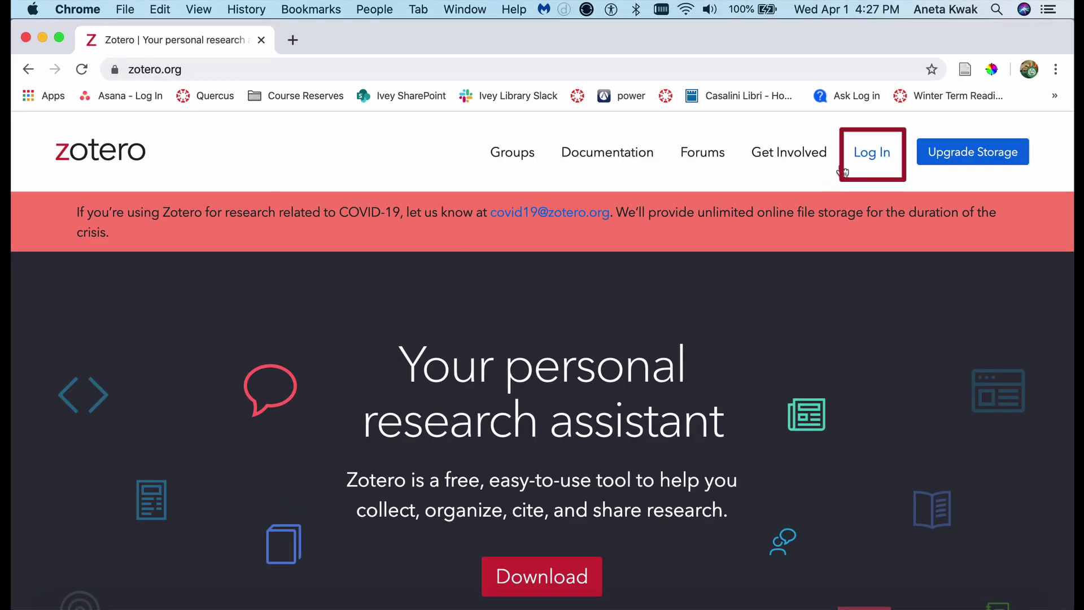
pyautogui.click(868, 159)
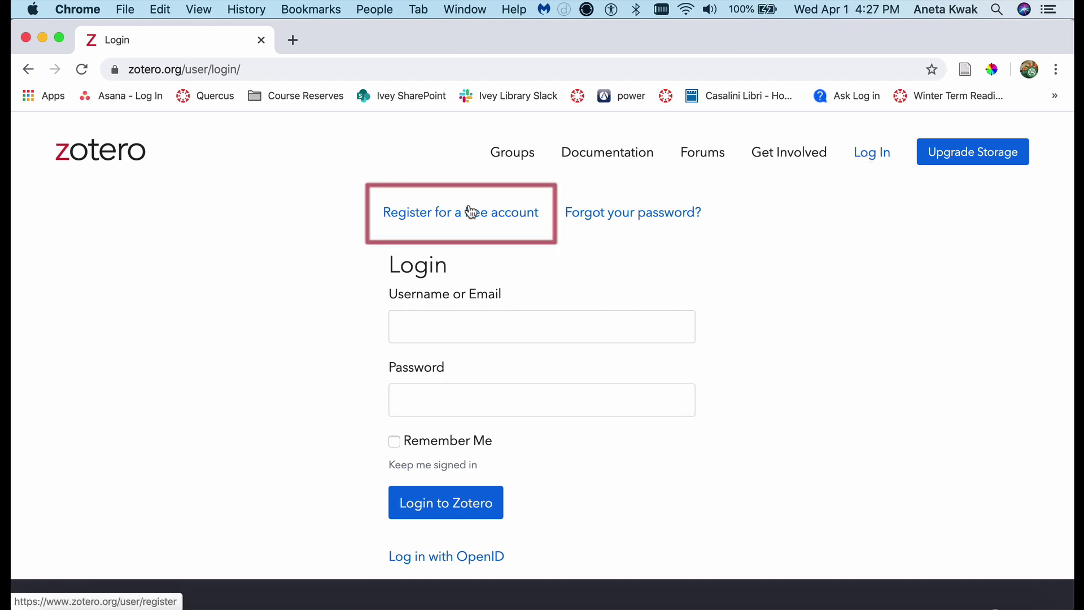
pyautogui.click(470, 214)
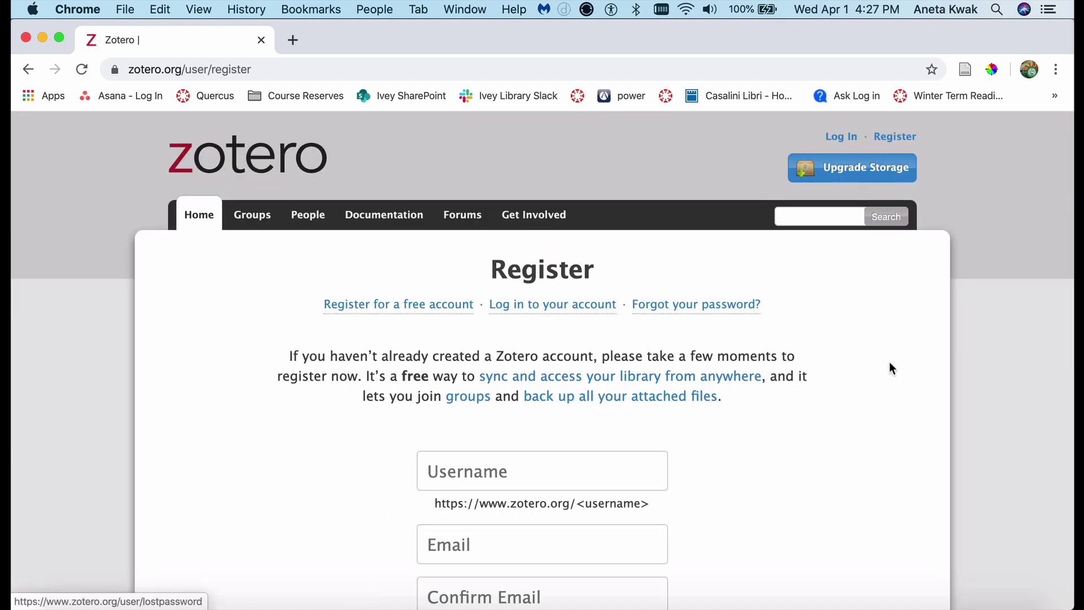
pyautogui.scroll(-3, 889, 361)
pyautogui.scroll(-5, 890, 361)
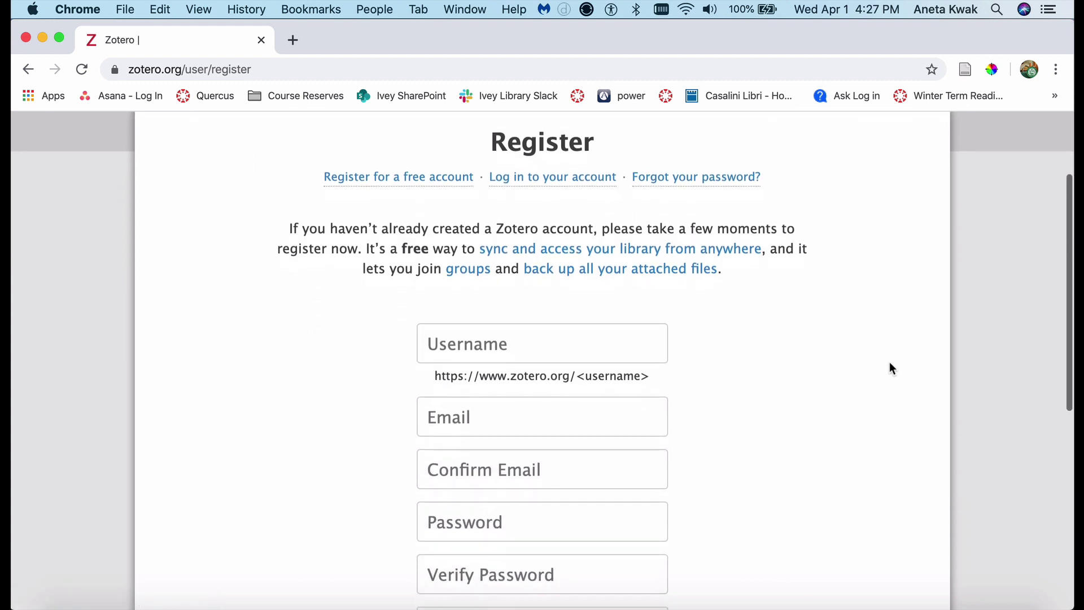
pyautogui.scroll(-1, 890, 362)
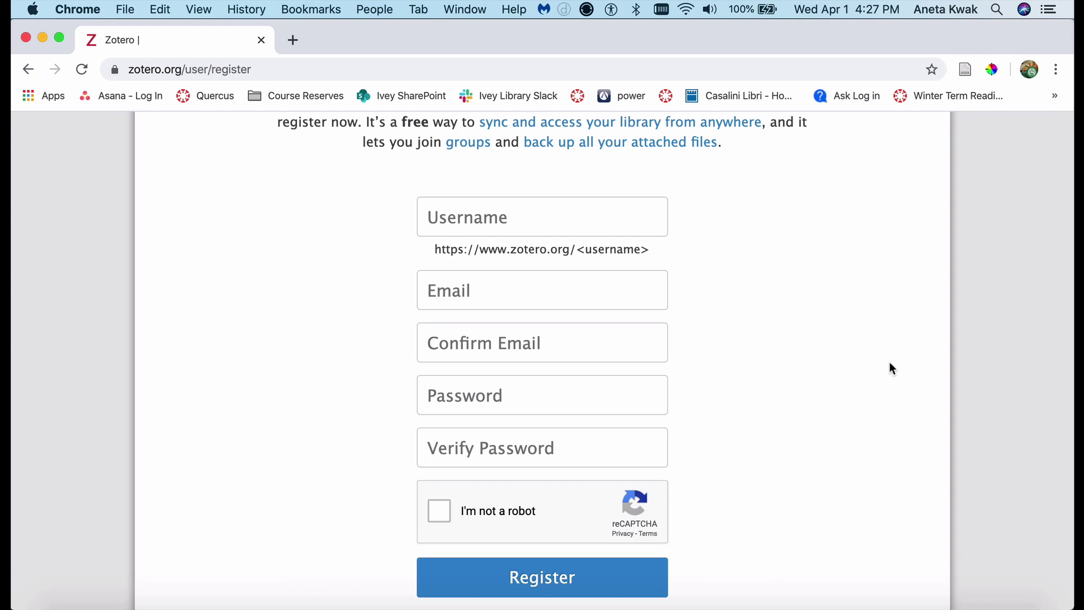
pyautogui.scroll(3, 889, 361)
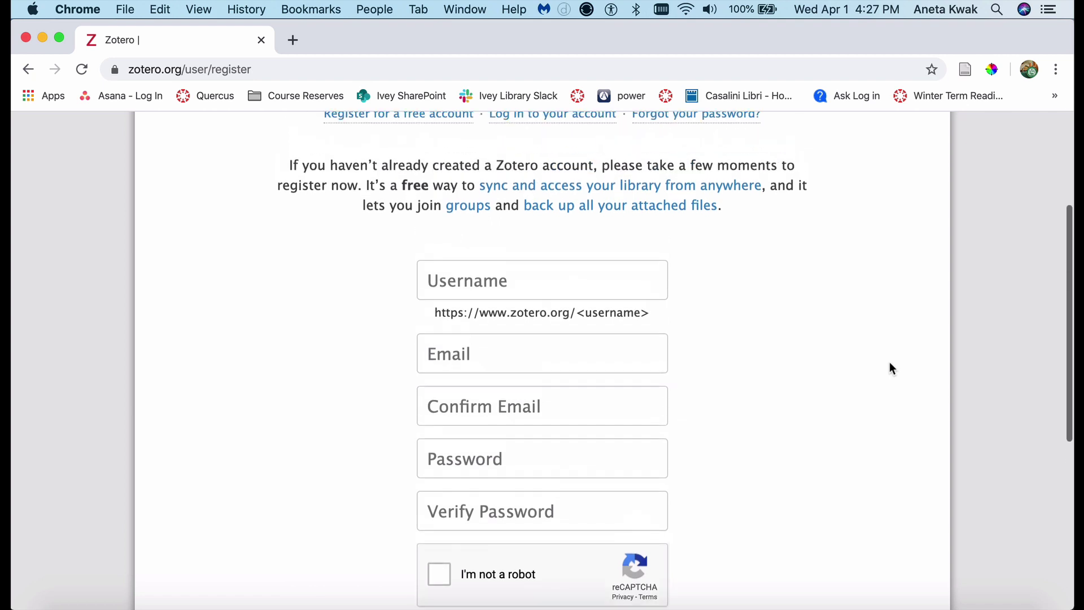
pyautogui.scroll(3, 890, 362)
pyautogui.scroll(3, 889, 362)
pyautogui.scroll(1, 889, 362)
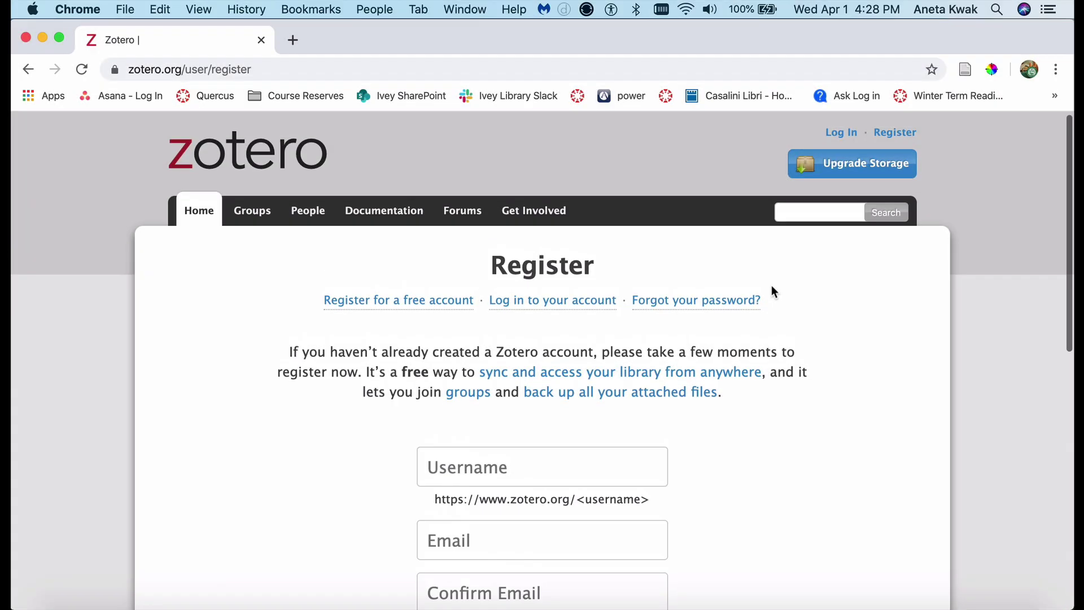
pyautogui.scroll(-1, 771, 292)
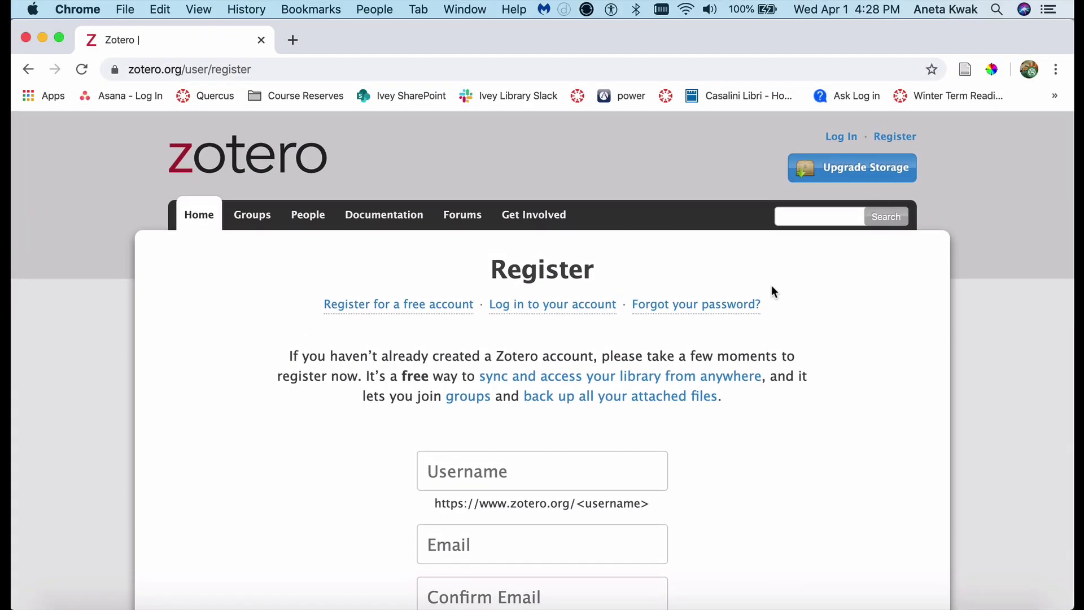
# Step: Log into zotero.org with the saved username and password, then go to Groups
pyautogui.click(838, 138)
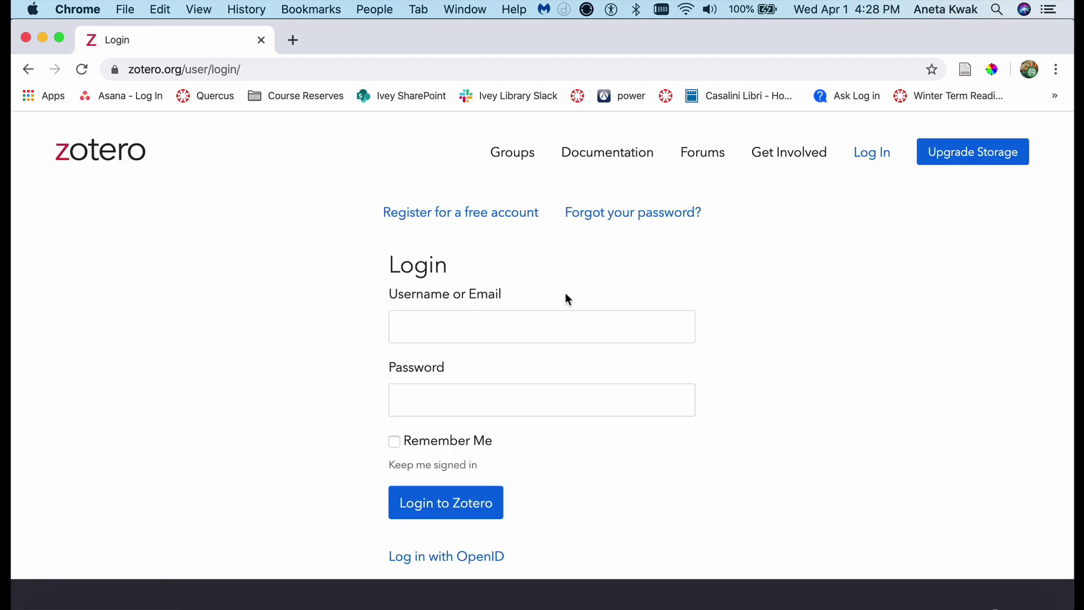
pyautogui.click(527, 325)
pyautogui.click(503, 367)
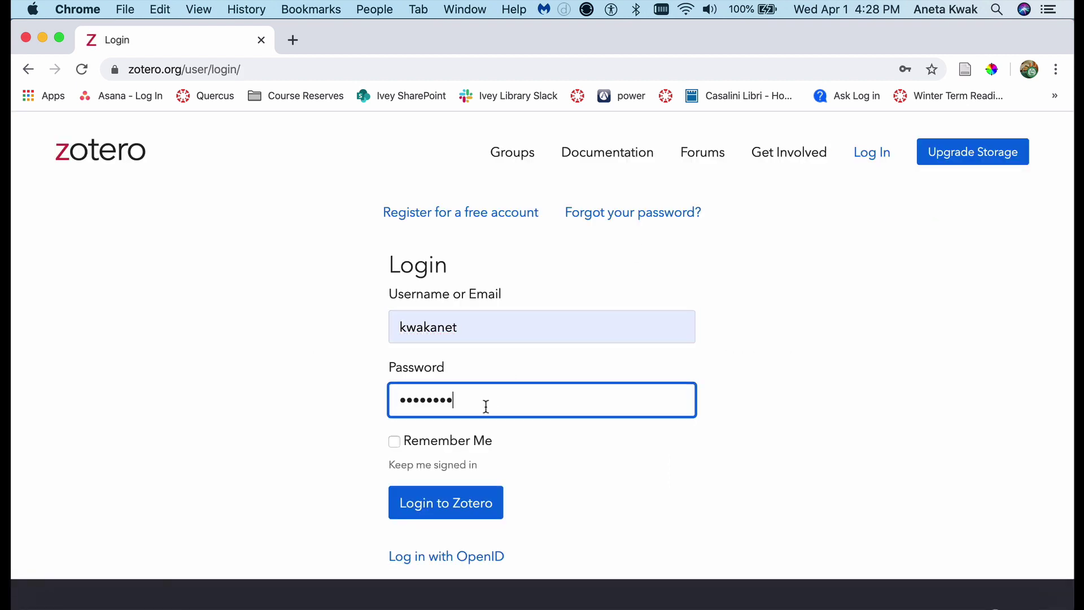
pyautogui.press('Return')
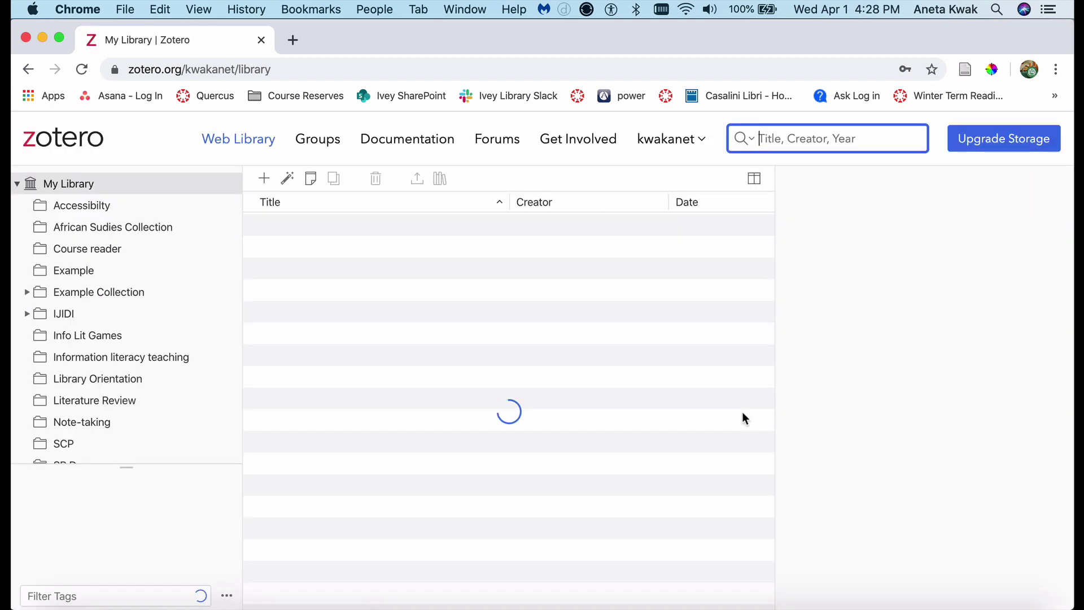
pyautogui.click(316, 144)
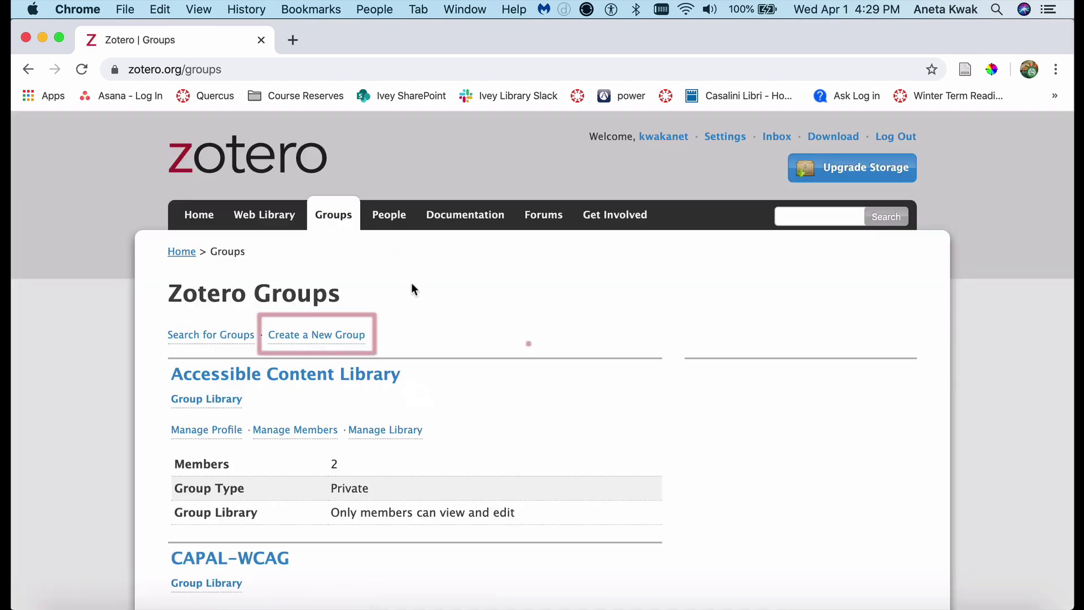
# Step: Create a new group named HMB with Private Membership
pyautogui.click(345, 340)
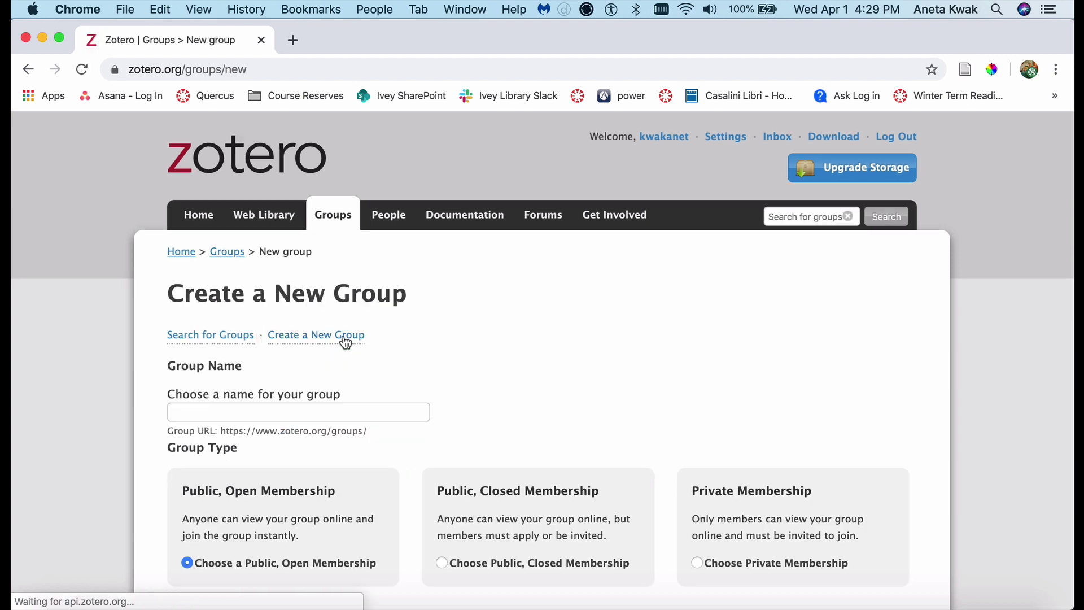
pyautogui.click(425, 413)
pyautogui.write('HMB')
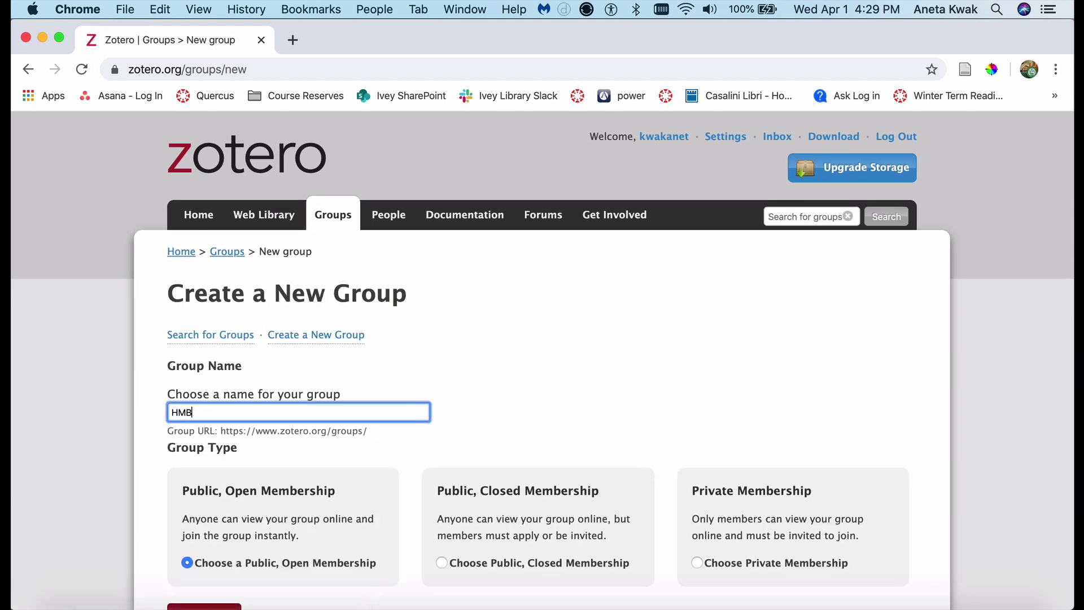
pyautogui.click(555, 384)
pyautogui.scroll(-1, 555, 383)
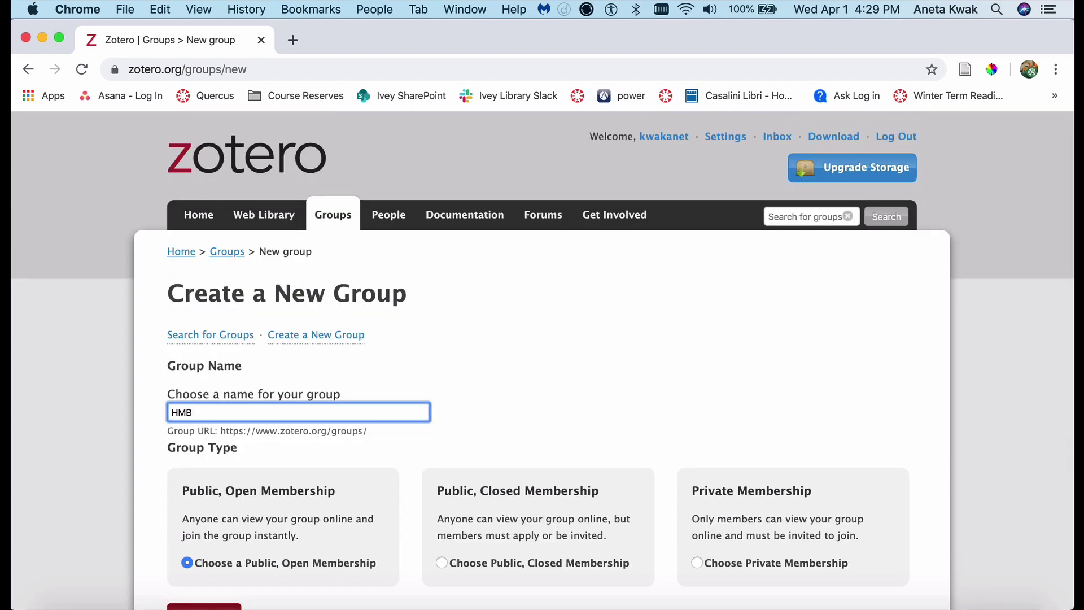
pyautogui.click(555, 383)
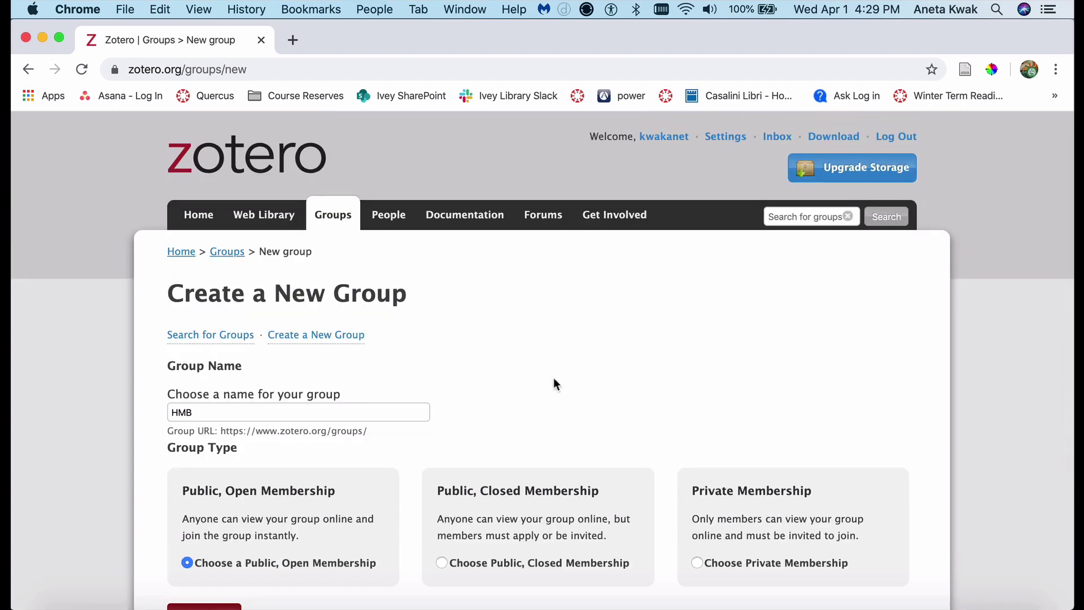
pyautogui.scroll(-2, 555, 384)
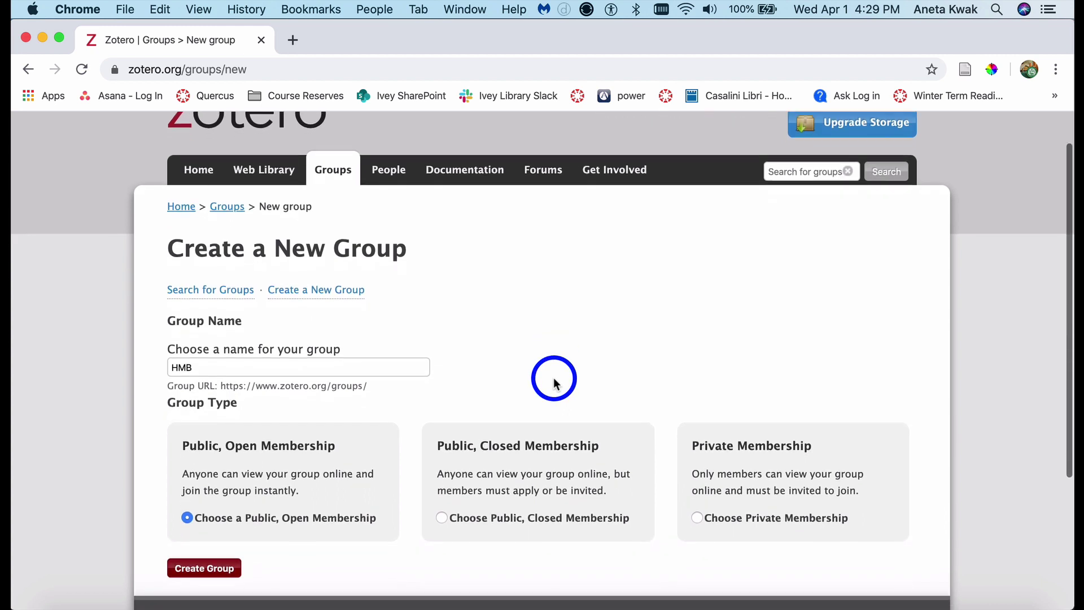
pyautogui.scroll(-3, 555, 383)
pyautogui.click(699, 416)
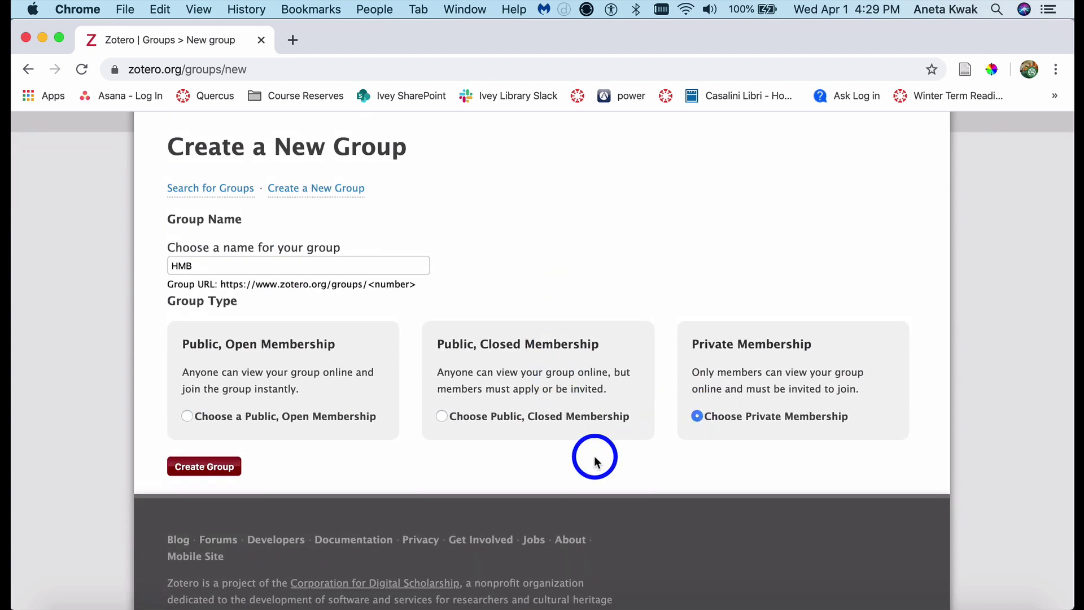
pyautogui.click(204, 466)
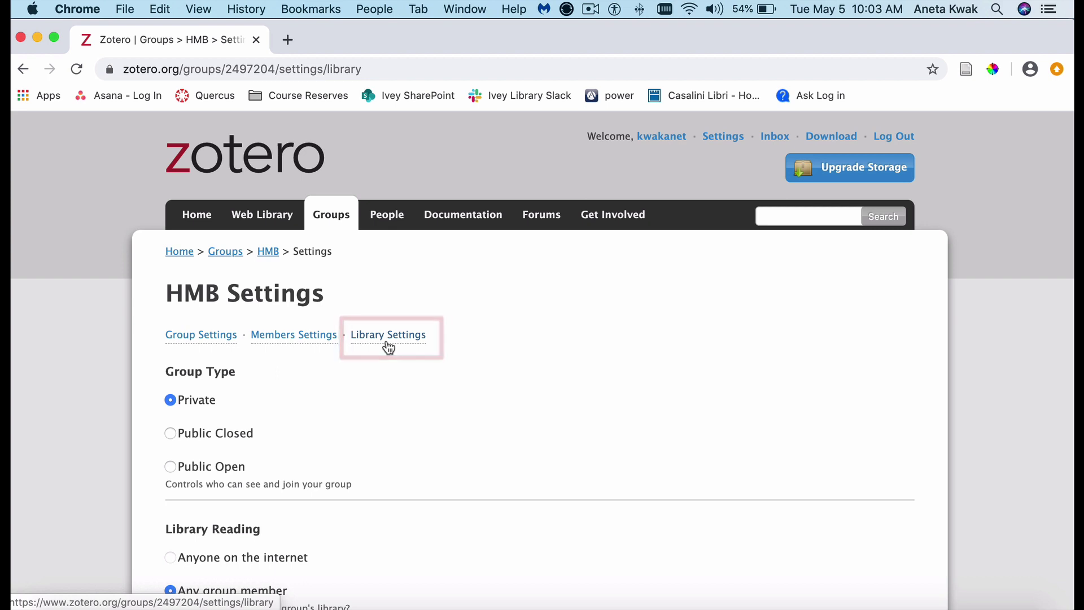
pyautogui.scroll(-3, 388, 346)
pyautogui.scroll(-5, 388, 346)
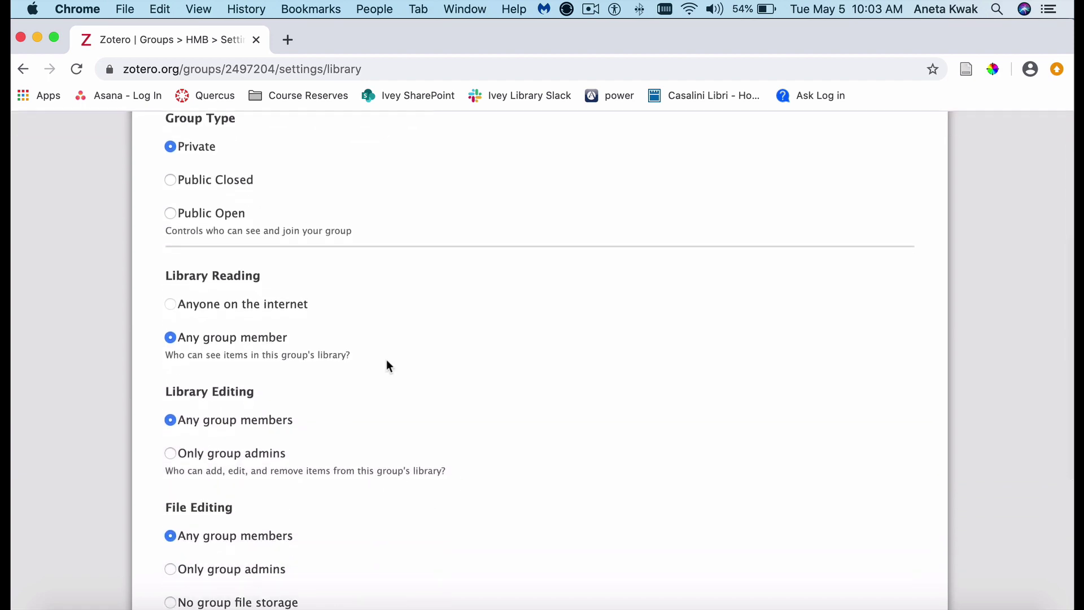
pyautogui.scroll(-3, 386, 359)
# Step: Save the HMB library settings and send an email invitation from Members Settings
pyautogui.click(204, 529)
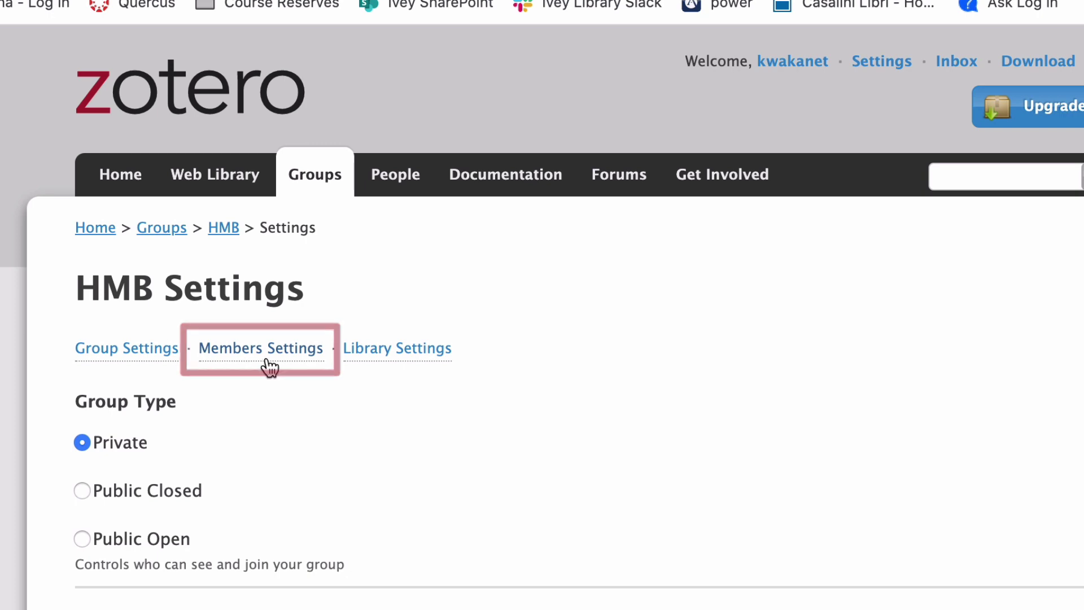
pyautogui.click(270, 366)
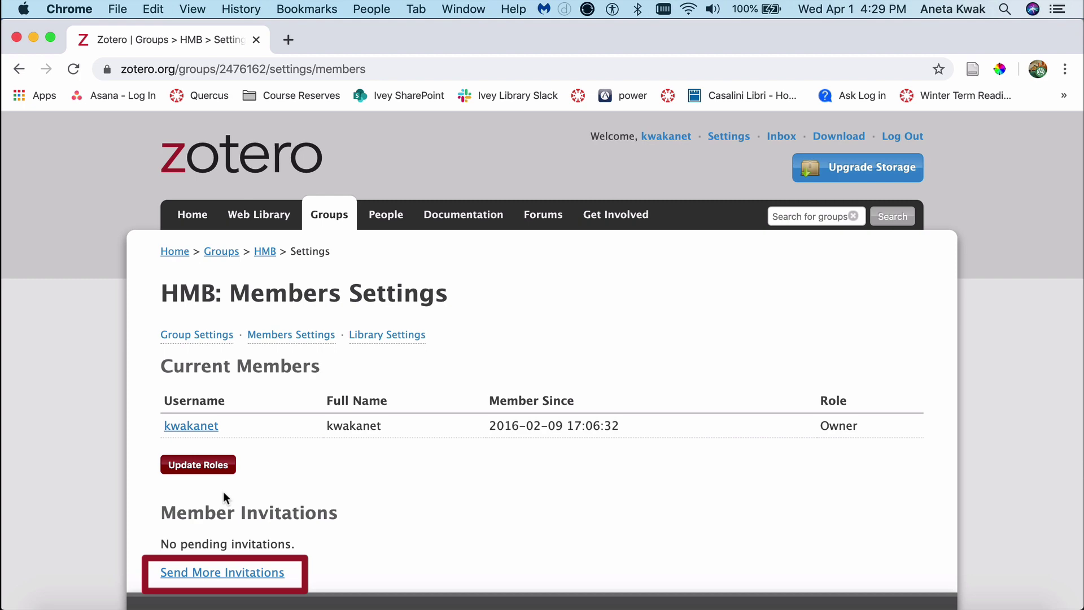
pyautogui.click(237, 572)
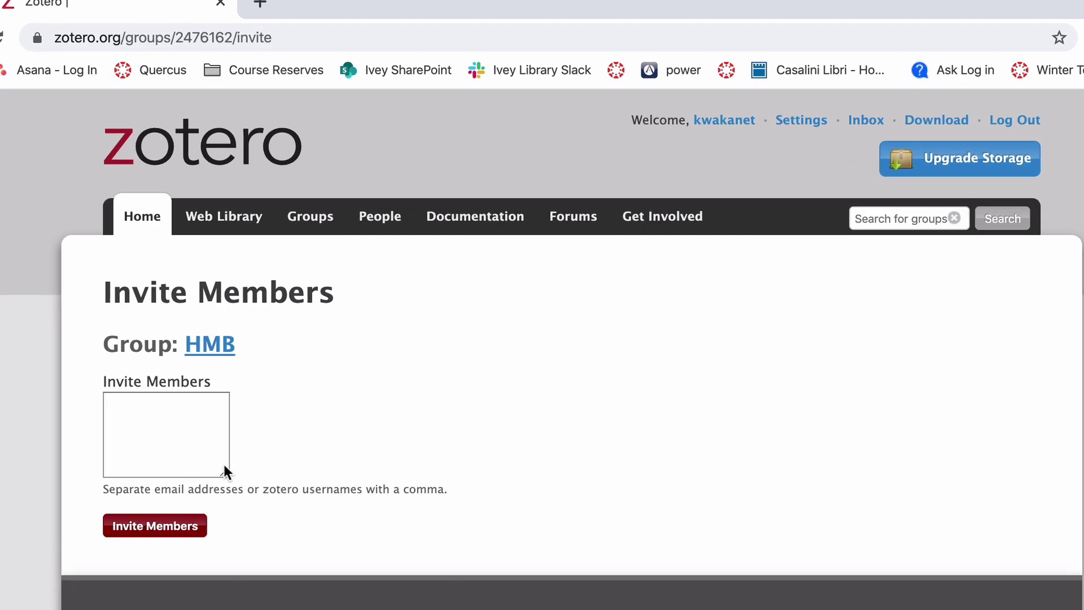
pyautogui.click(166, 434)
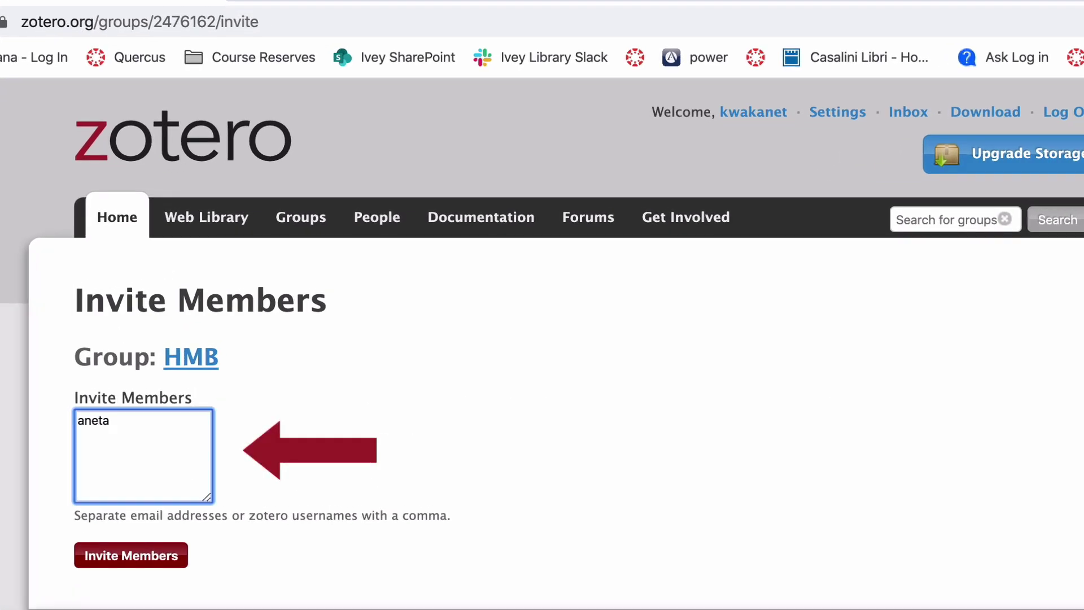
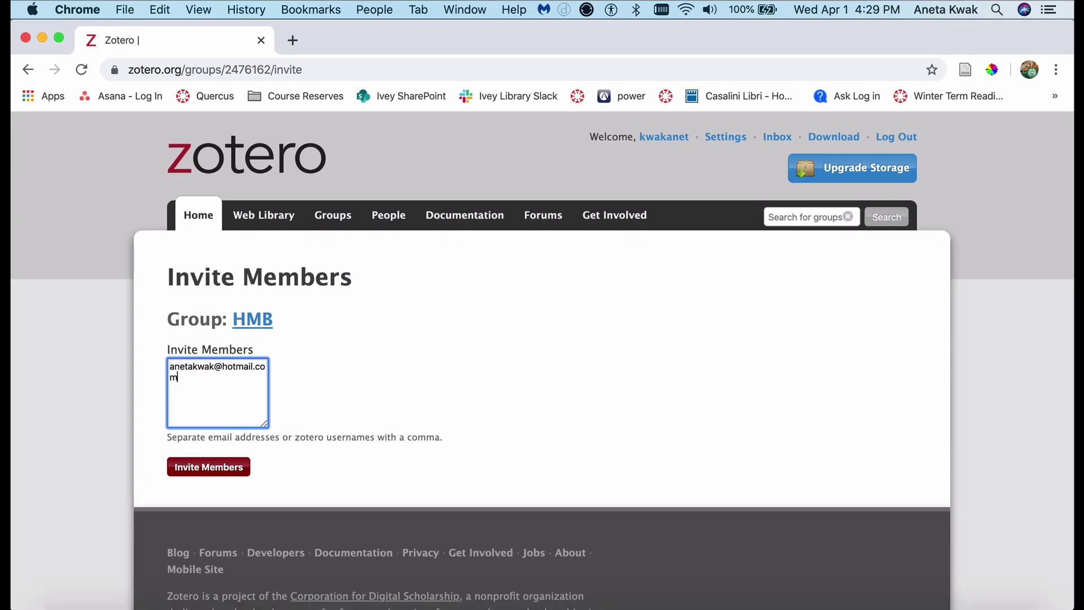
pyautogui.click(237, 466)
pyautogui.scroll(-3, 420, 439)
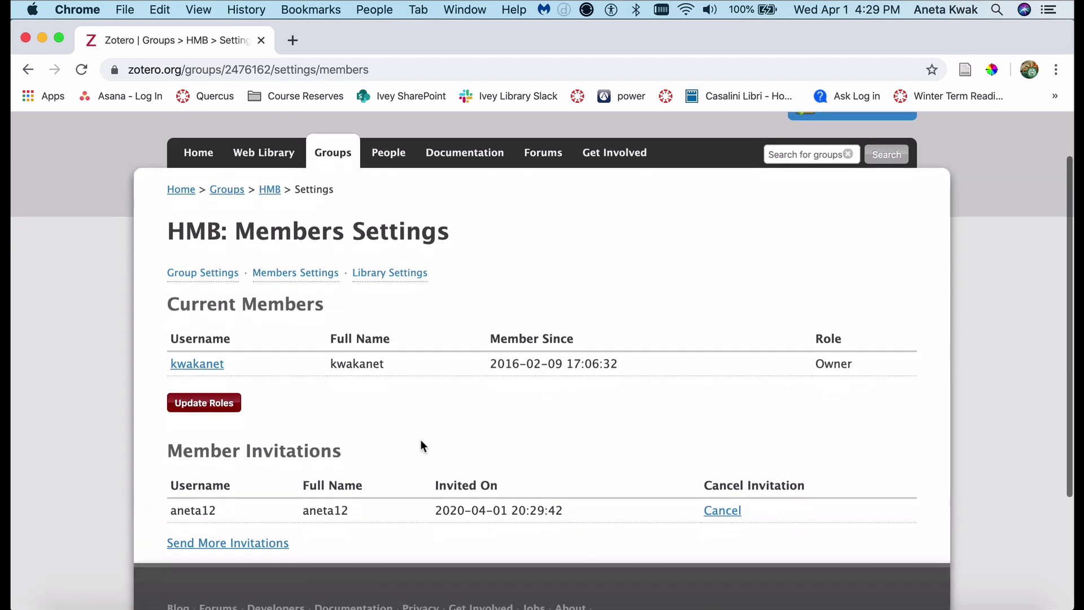
pyautogui.scroll(2, 630, 502)
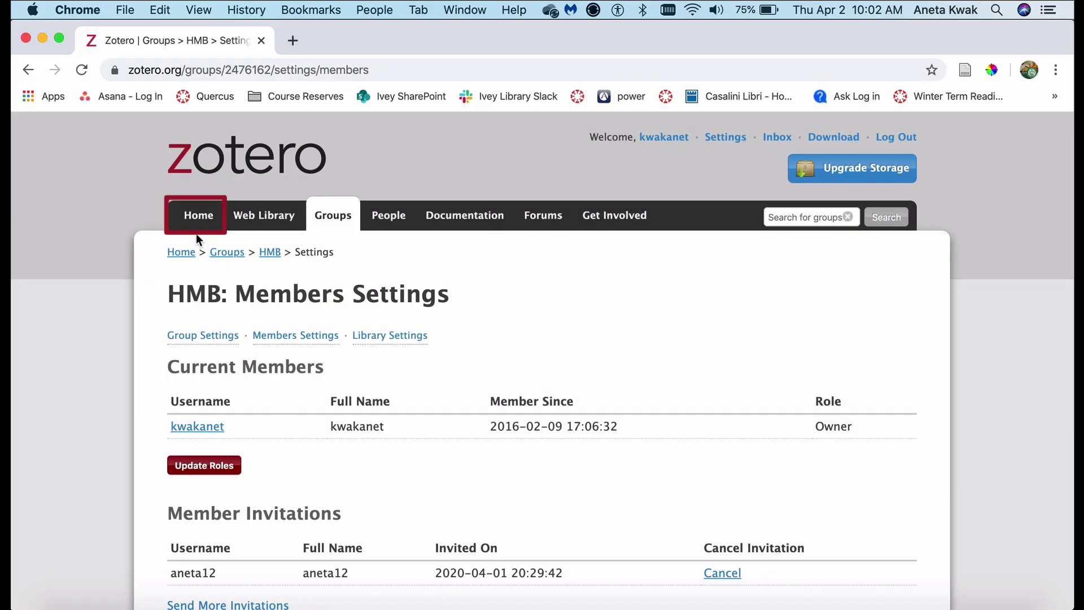
# Step: Download the Zotero 5.0 for Mac installer from zotero.org and open its disk image
pyautogui.click(198, 220)
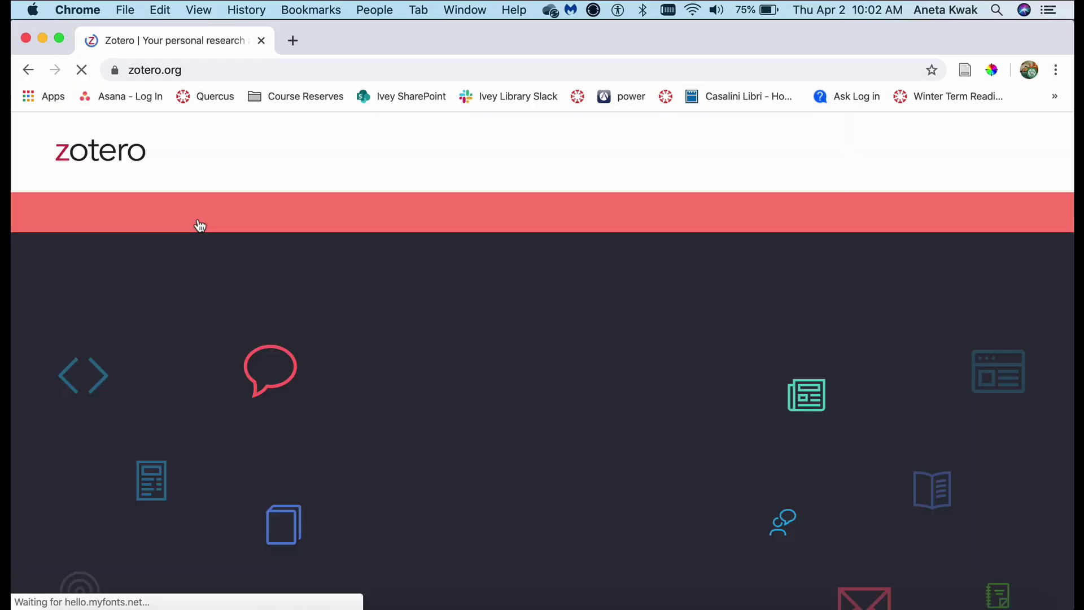
pyautogui.scroll(-3, 533, 533)
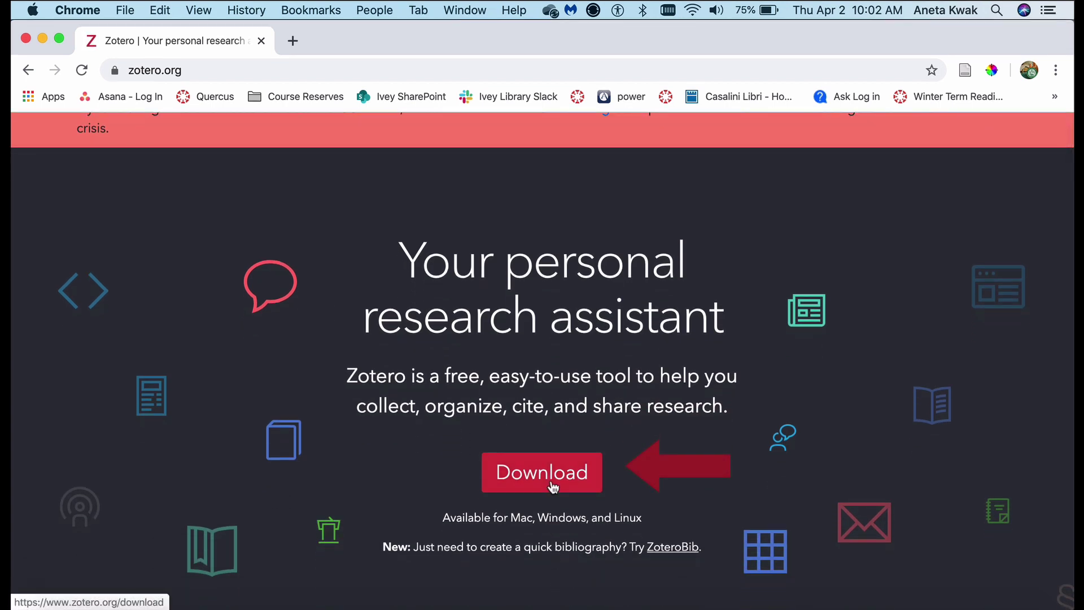
pyautogui.click(552, 485)
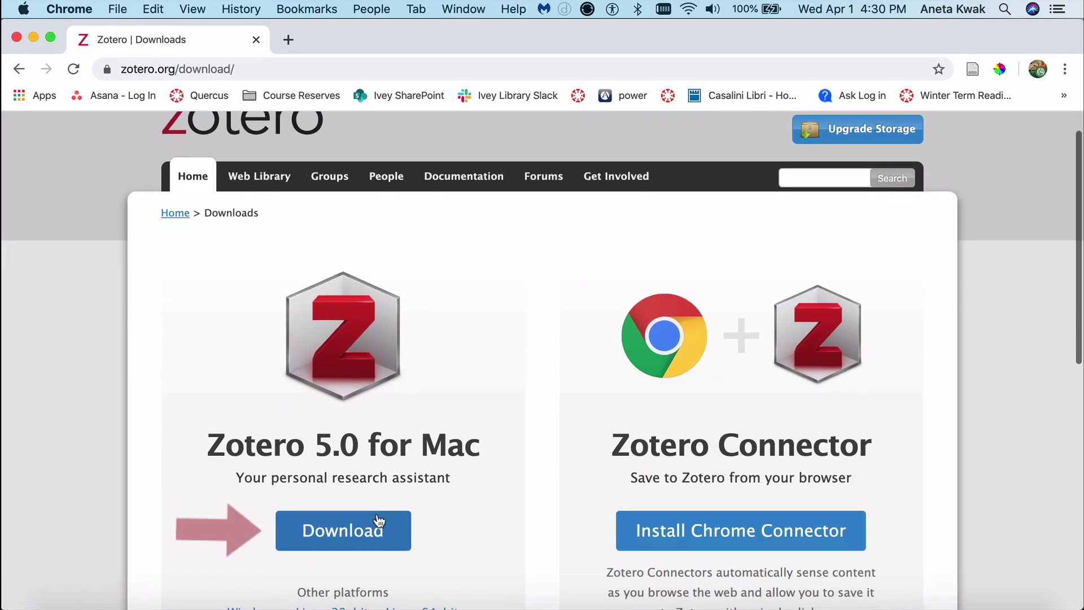
pyautogui.click(378, 533)
pyautogui.scroll(-1, 540, 535)
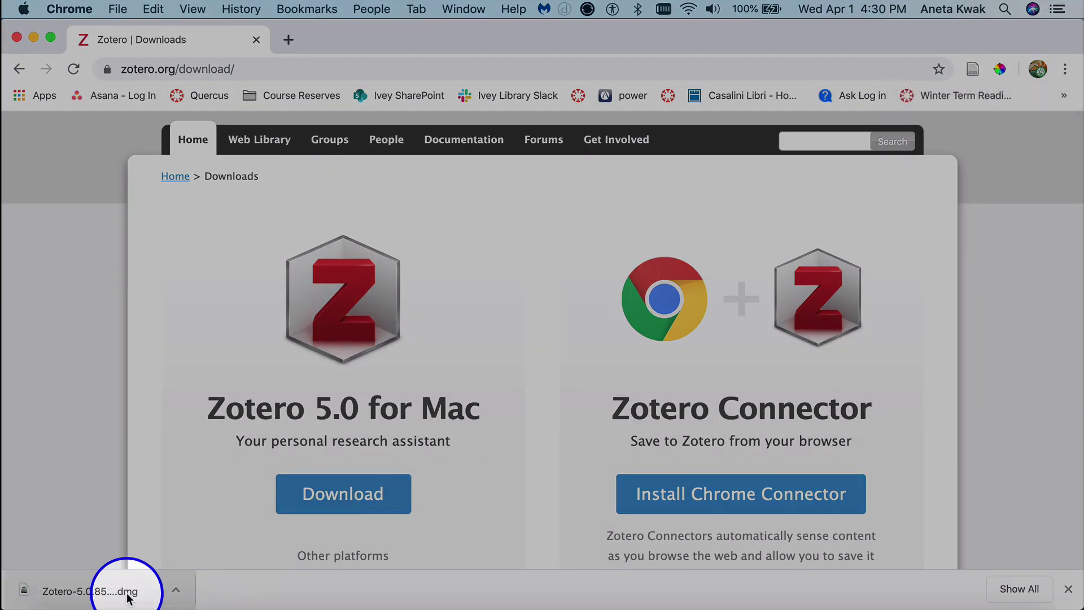
pyautogui.click(129, 596)
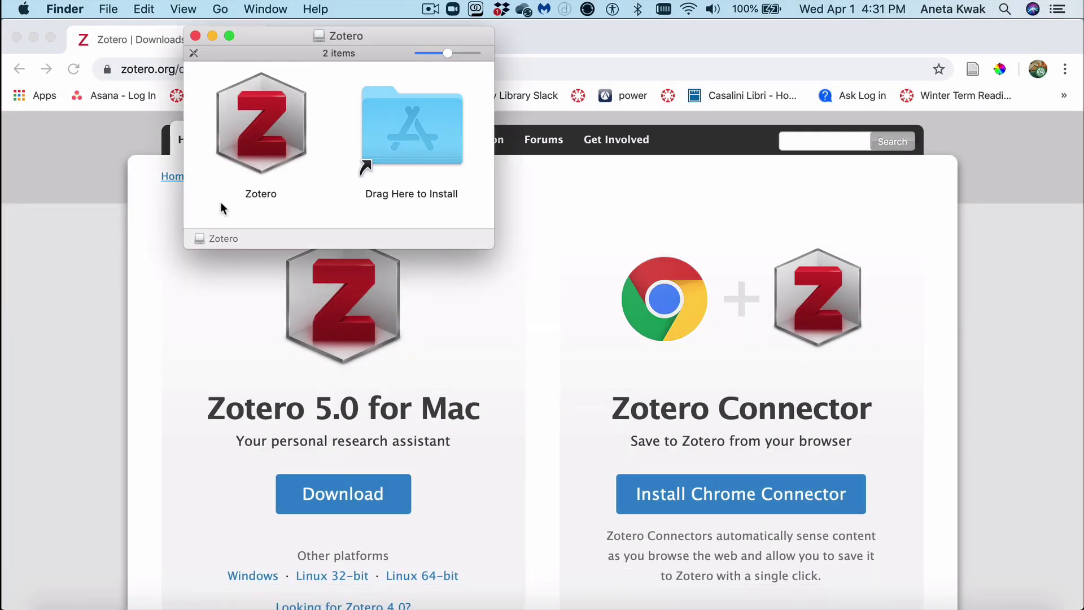
# Step: Close the installer disk image window and launch Zotero from the Dock
pyautogui.click(195, 35)
pyautogui.click(338, 606)
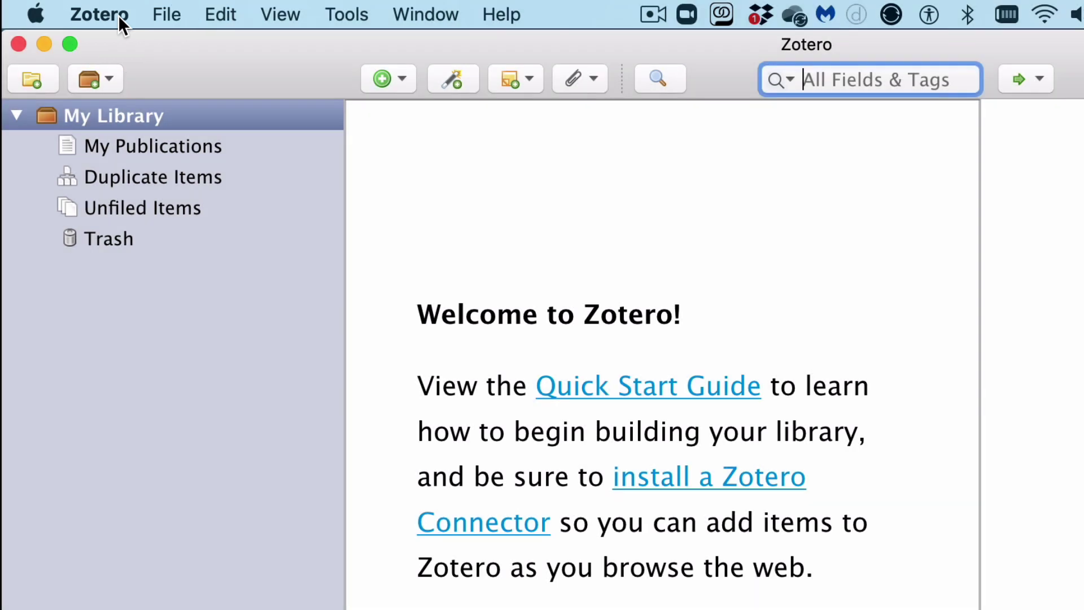
# Step: Link Zotero to the zotero.org account with username and password in Sync preferences
pyautogui.click(118, 15)
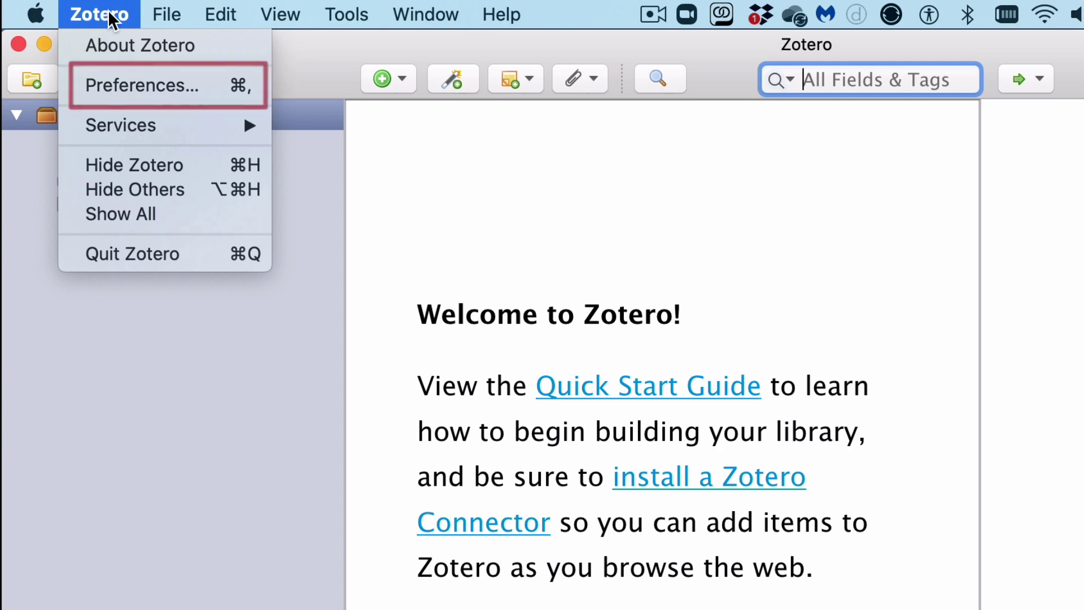
pyautogui.click(219, 94)
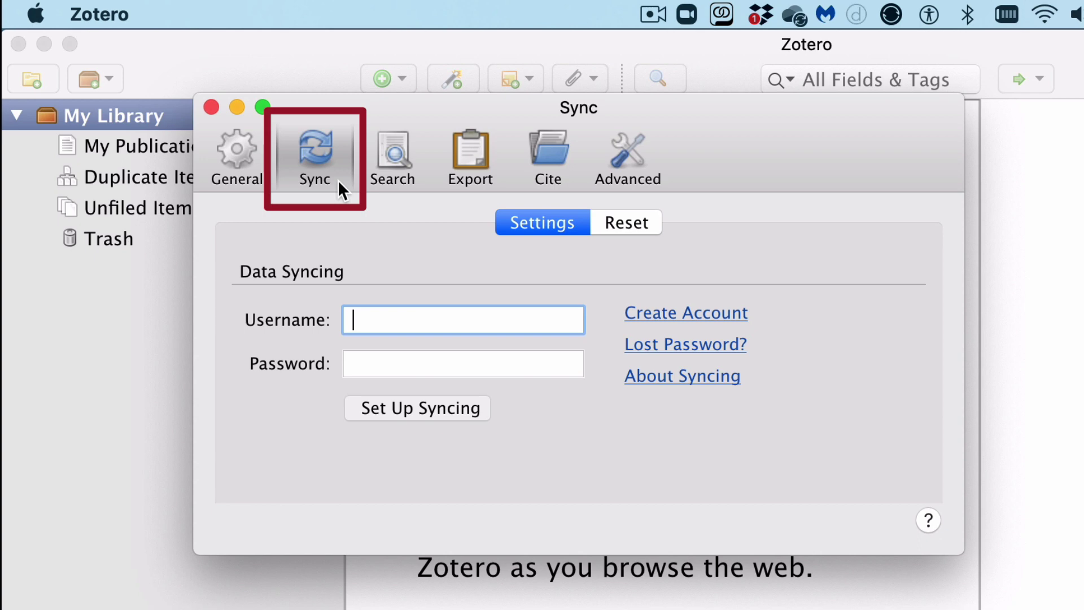
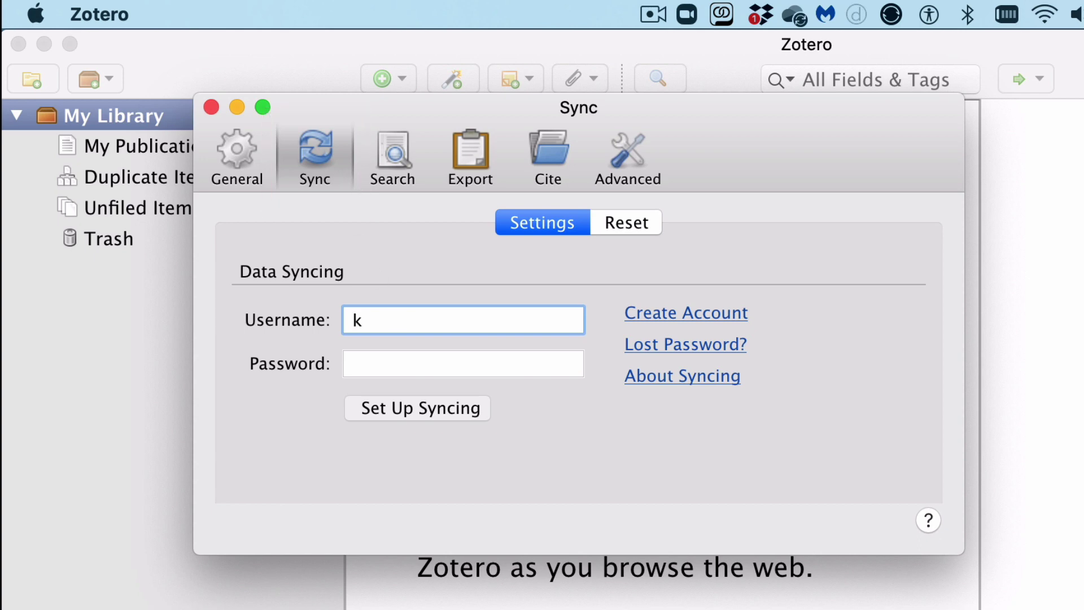
pyautogui.press('Tab')
pyautogui.write('••••••••')
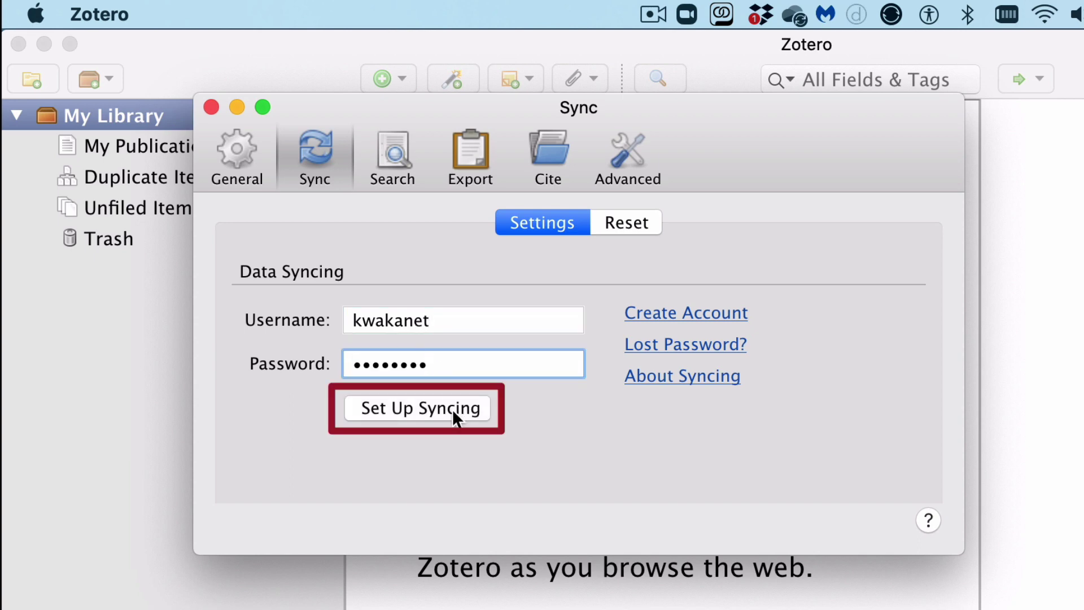
pyautogui.click(456, 415)
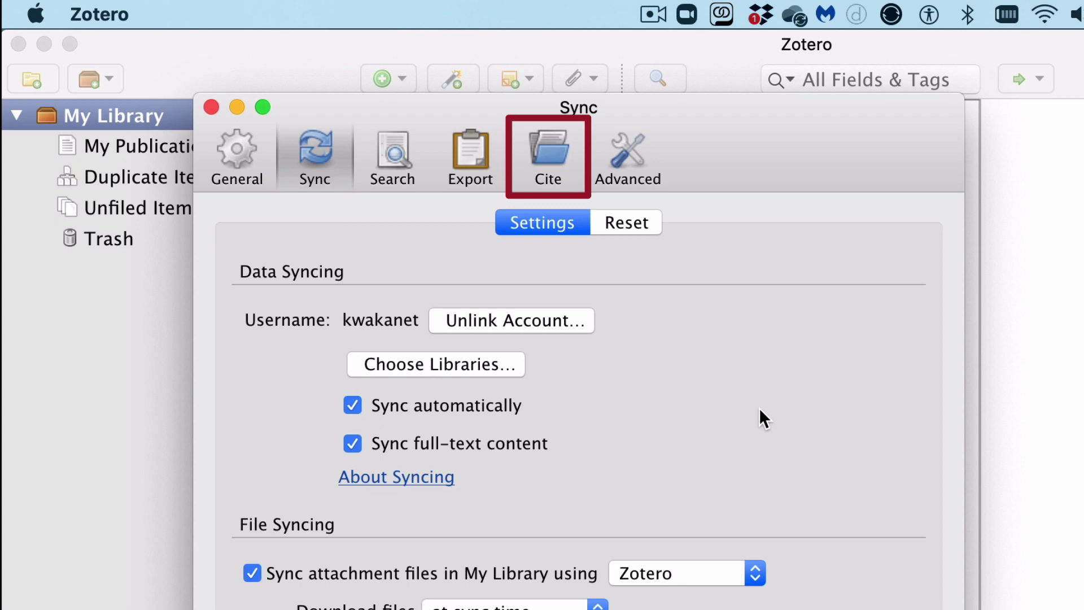
# Step: Install the Microsoft Word add-in from Cite > Word Processors and dismiss both alerts
pyautogui.click(549, 157)
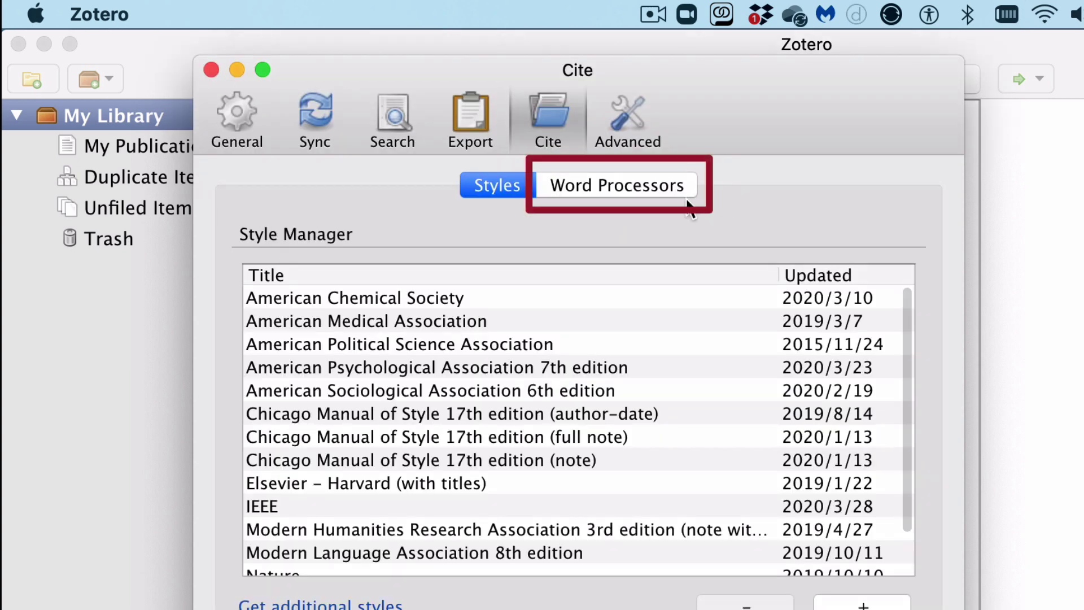
pyautogui.click(643, 188)
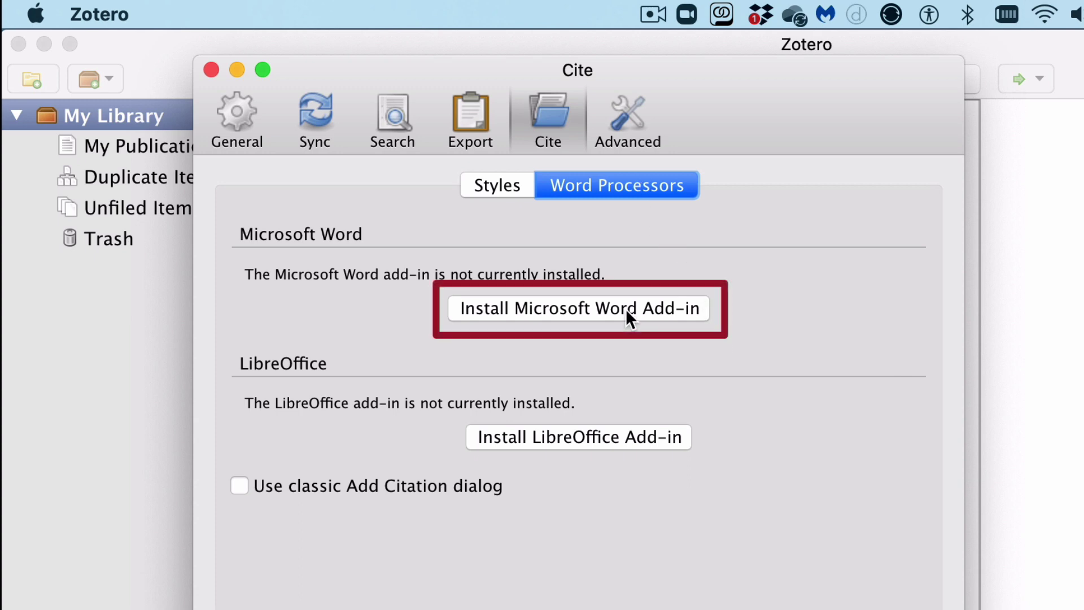
pyautogui.click(629, 315)
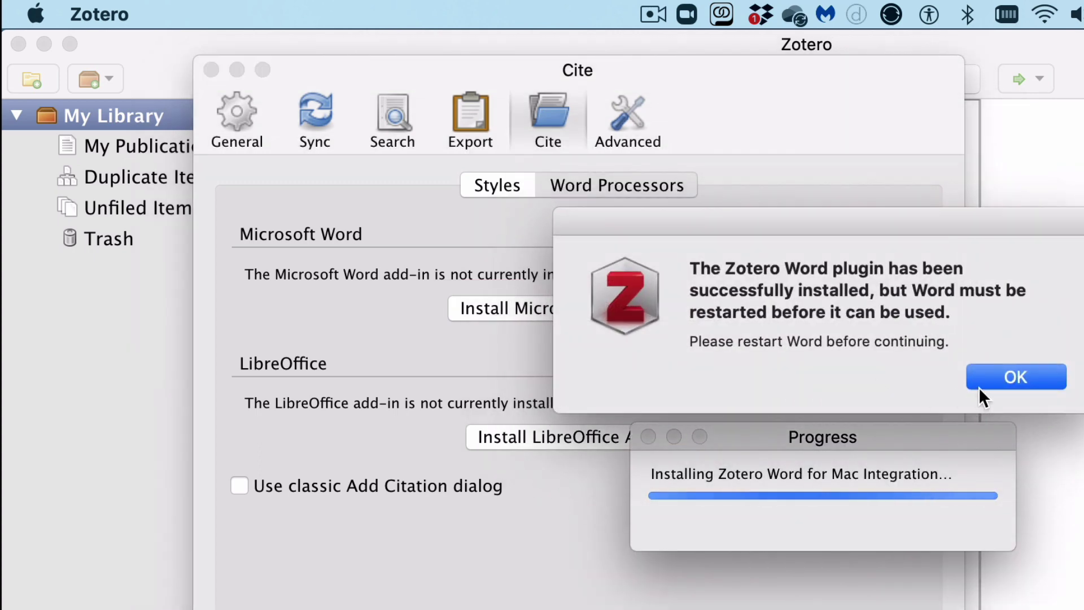
pyautogui.click(998, 383)
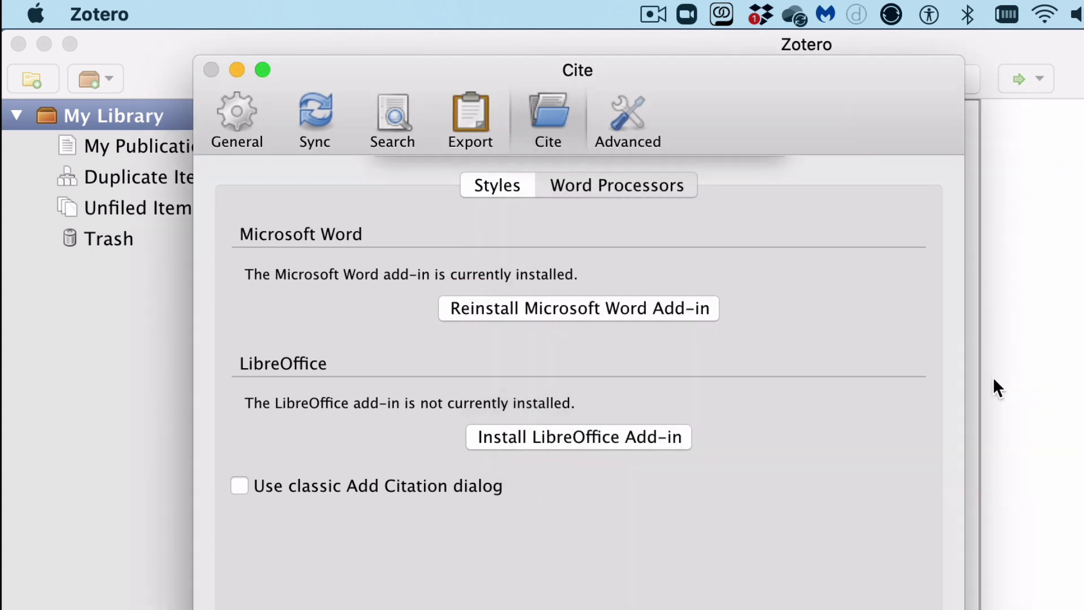
pyautogui.click(709, 263)
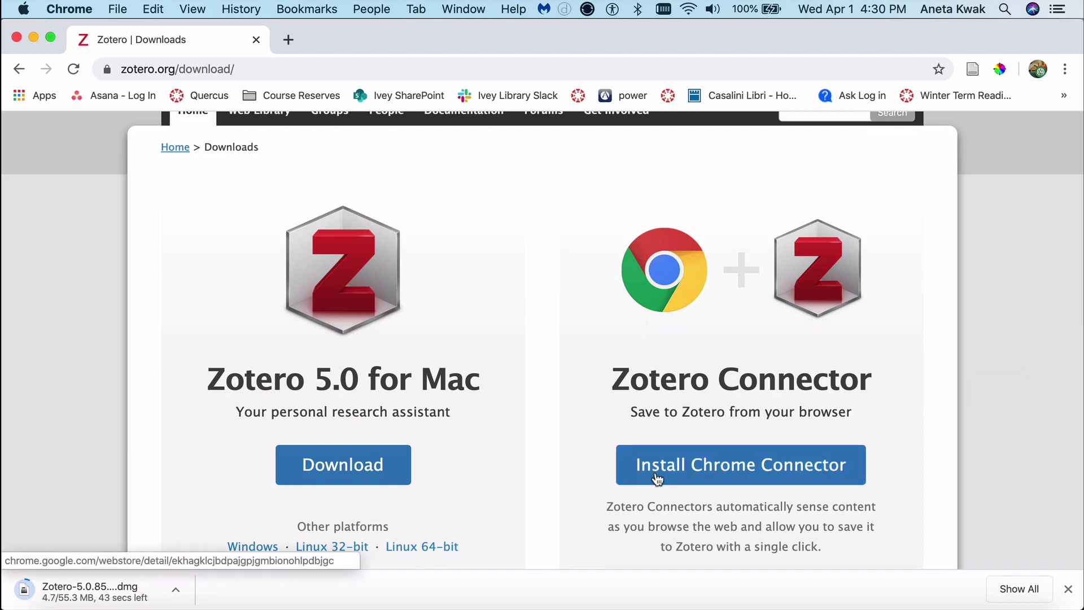
pyautogui.scroll(-3, 658, 479)
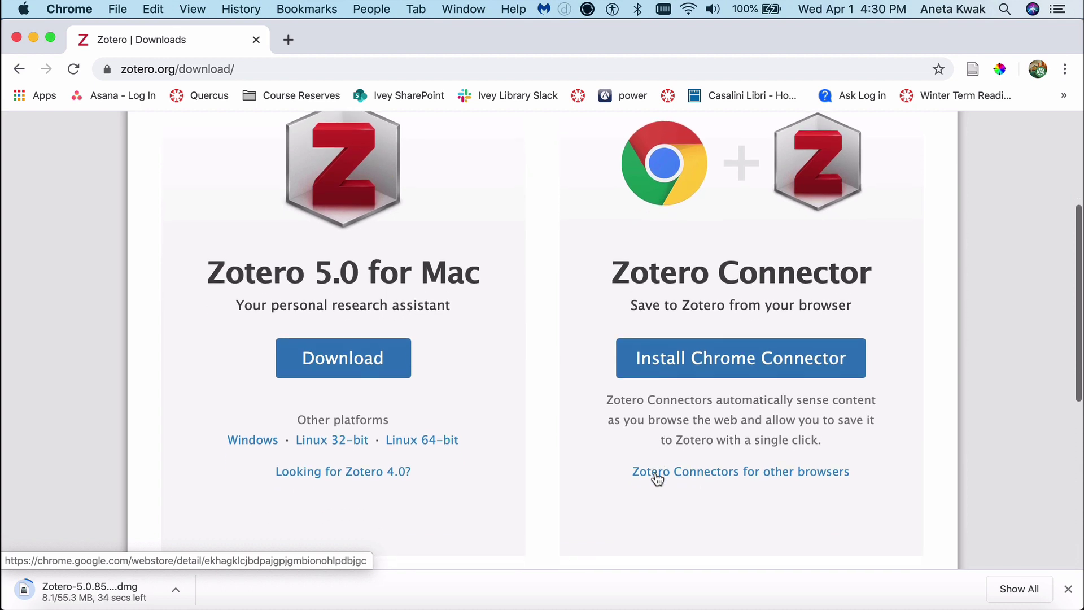
# Step: Show the Firefox and Safari connectors under 'Zotero Connectors for other browsers'
pyautogui.click(657, 476)
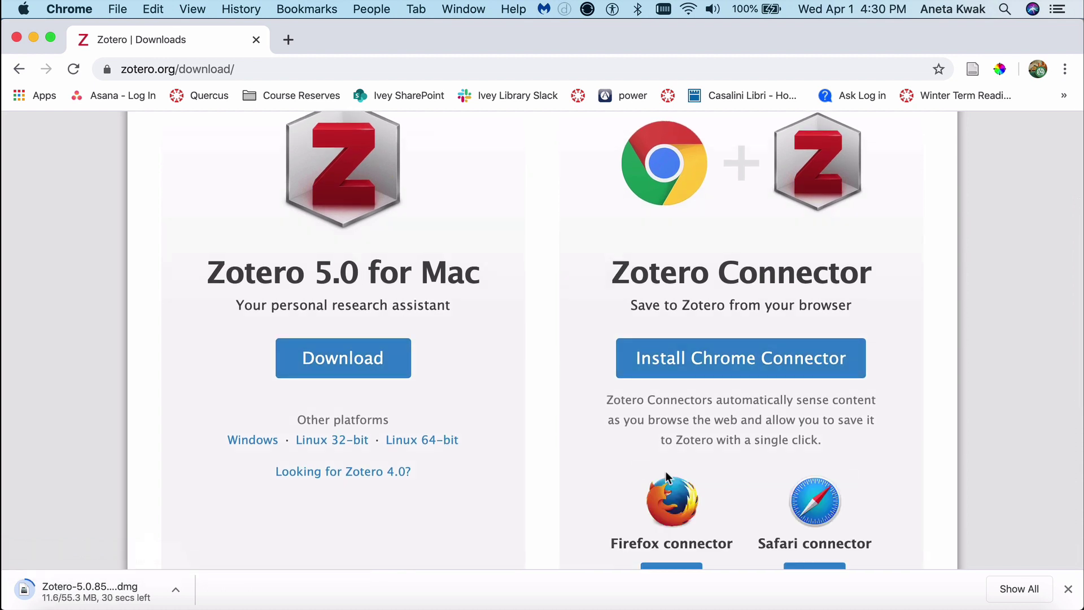
pyautogui.scroll(-2, 664, 475)
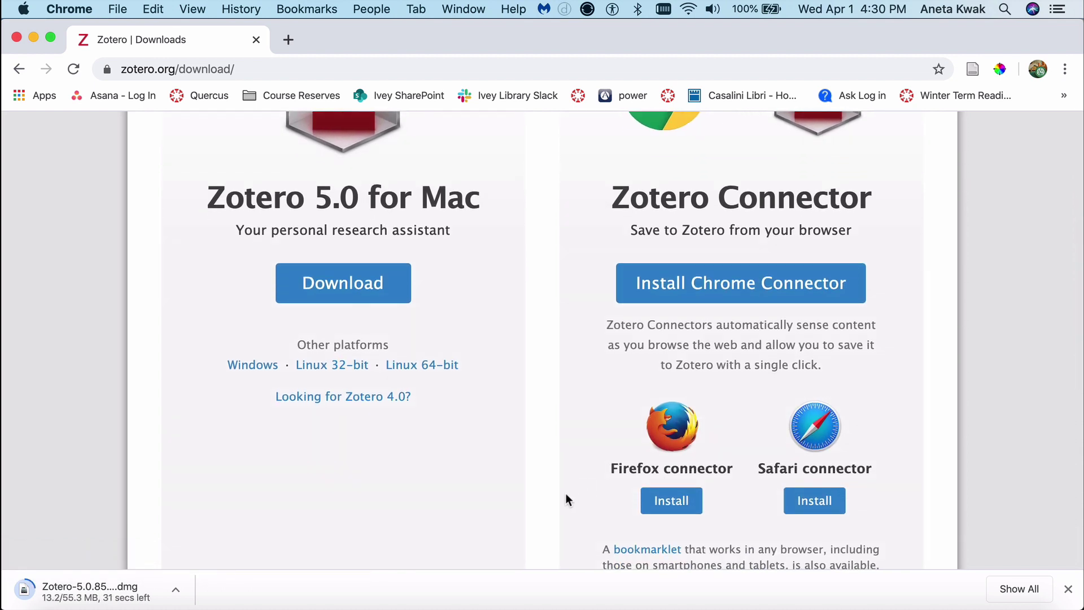
pyautogui.scroll(5, 563, 500)
pyautogui.scroll(5, 563, 500)
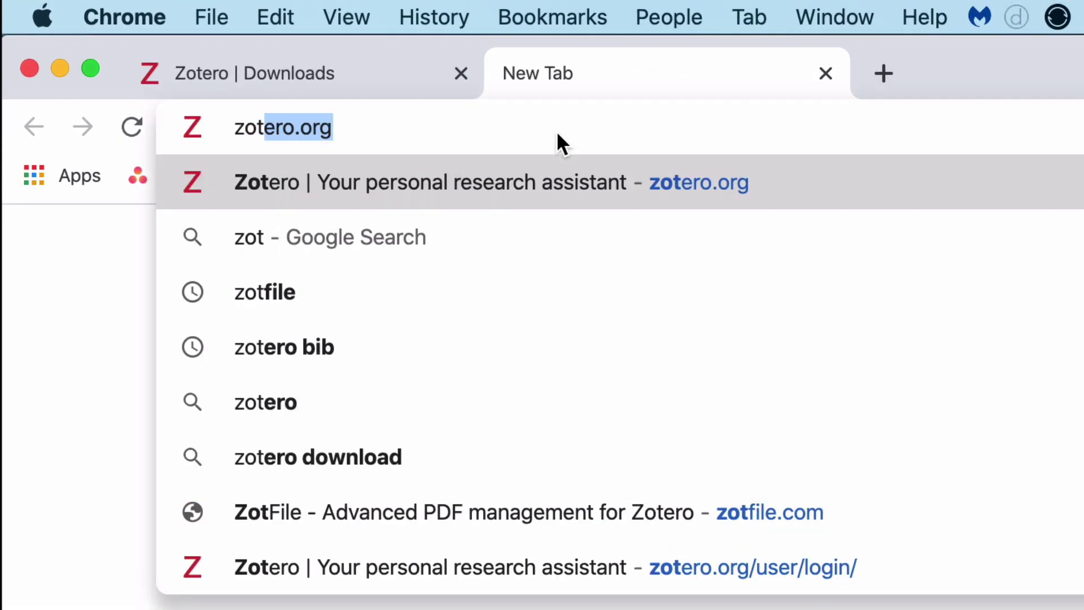
pyautogui.write('file.com')
# Step: Download zotfile-5.0.16-fx.xpi from zotfile.com and bring Zotero back to the front
pyautogui.press('Return')
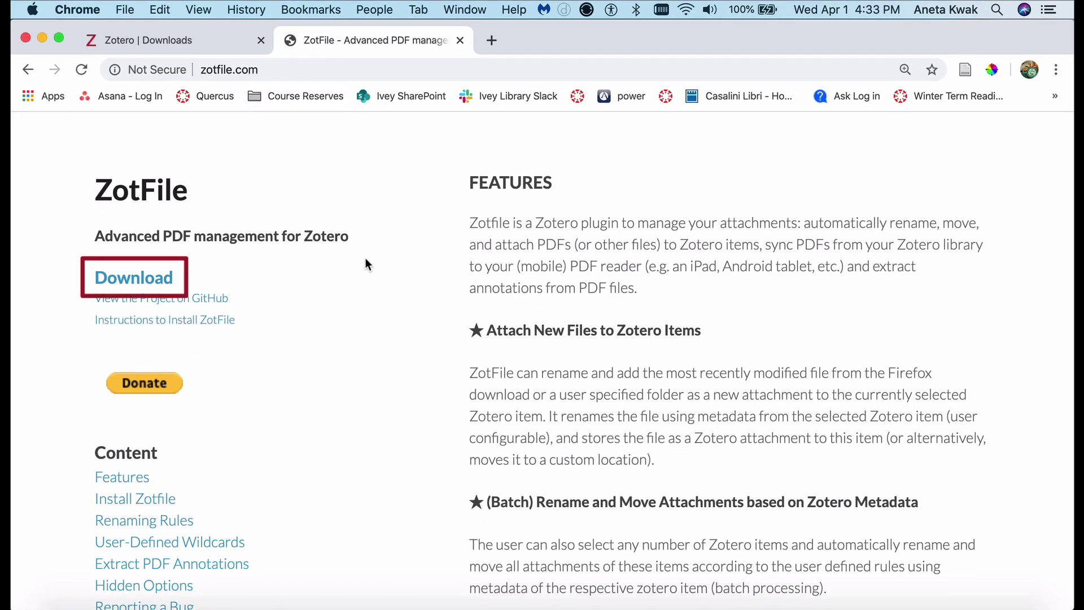
pyautogui.click(156, 280)
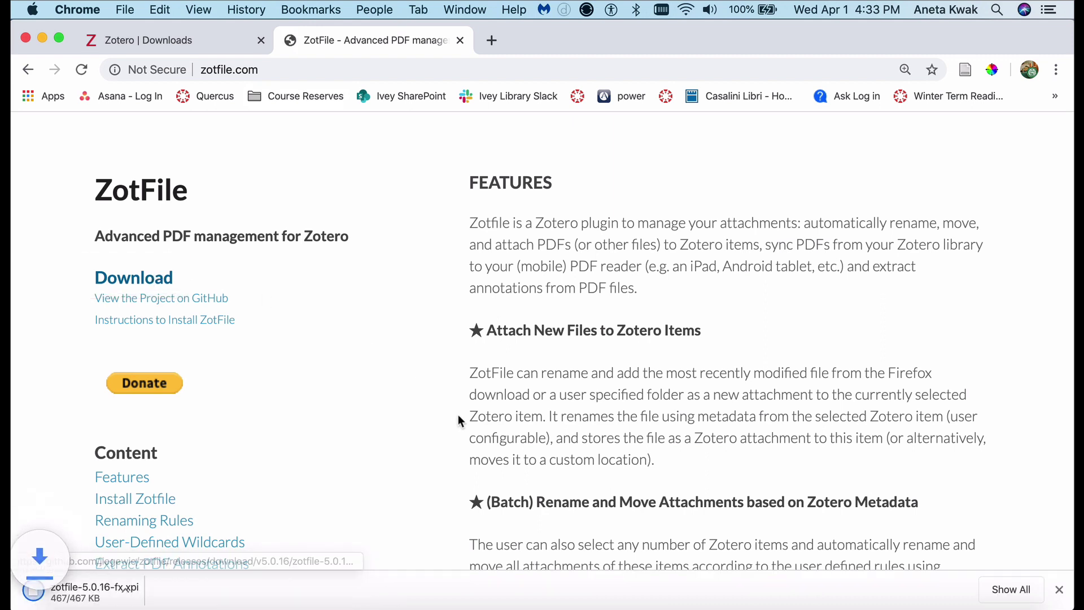
pyautogui.click(341, 601)
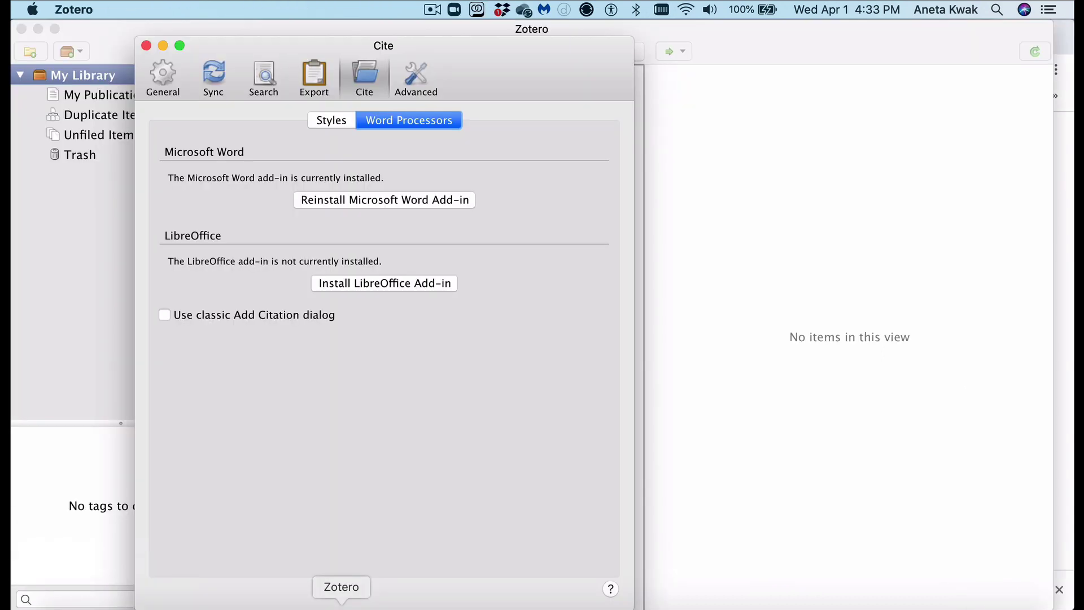
# Step: Close Zotero's Cite preferences and bring up the Add-ons Manager from the Tools menu
pyautogui.click(146, 45)
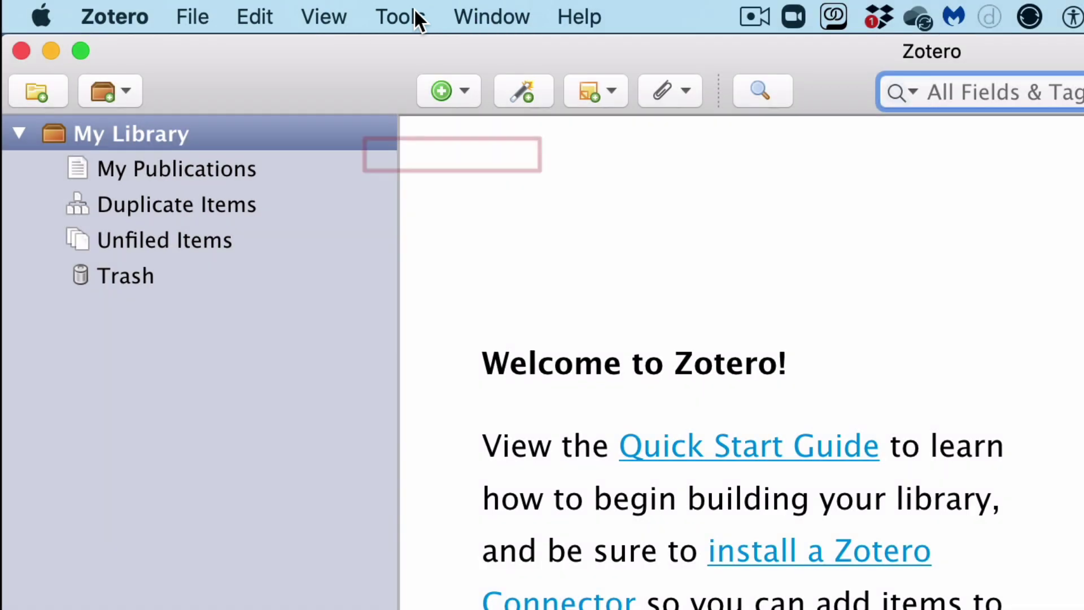
pyautogui.click(406, 16)
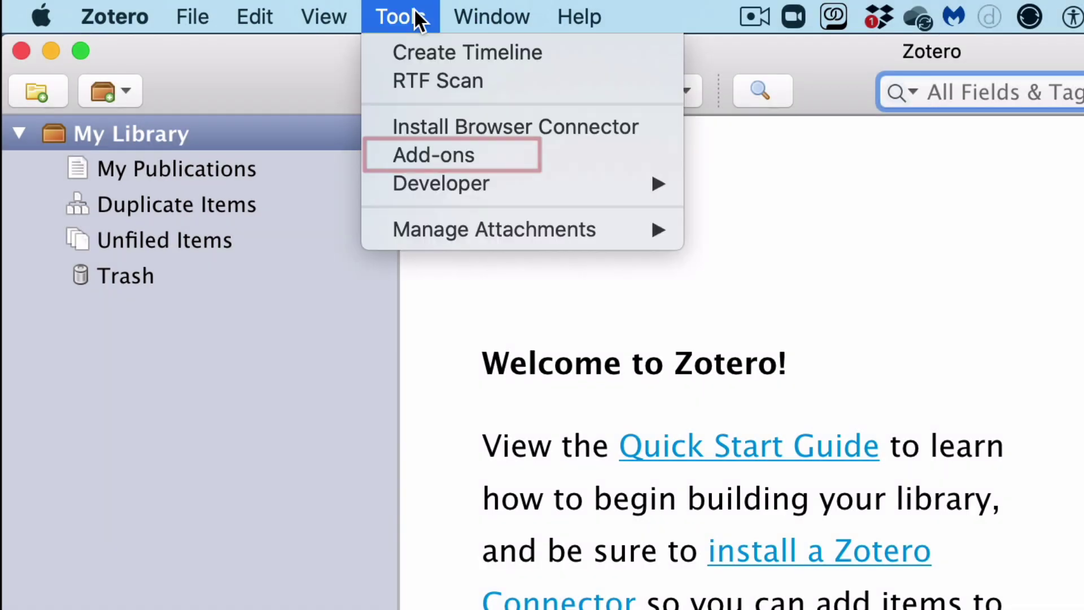
pyautogui.click(477, 150)
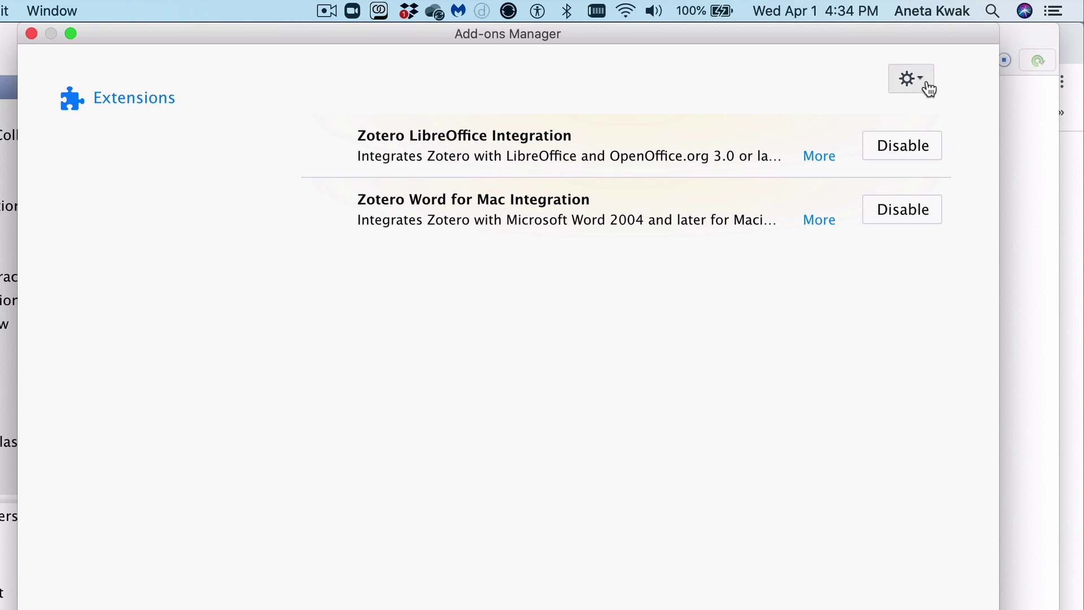
# Step: Install an add-on from the file zotfile-5.0.16-fx.xpi in Downloads
pyautogui.click(923, 83)
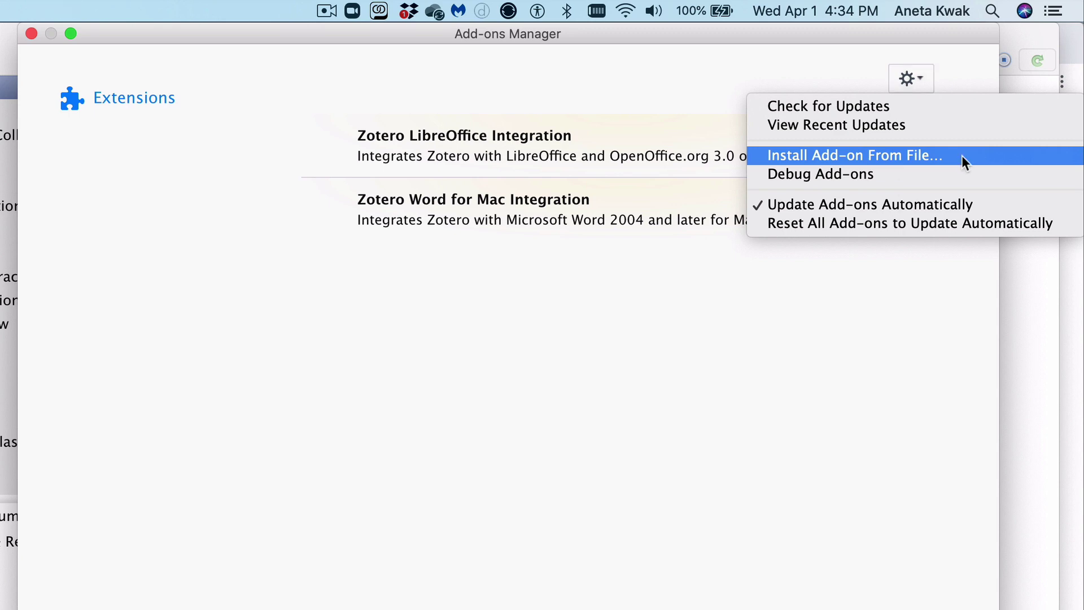
pyautogui.click(962, 156)
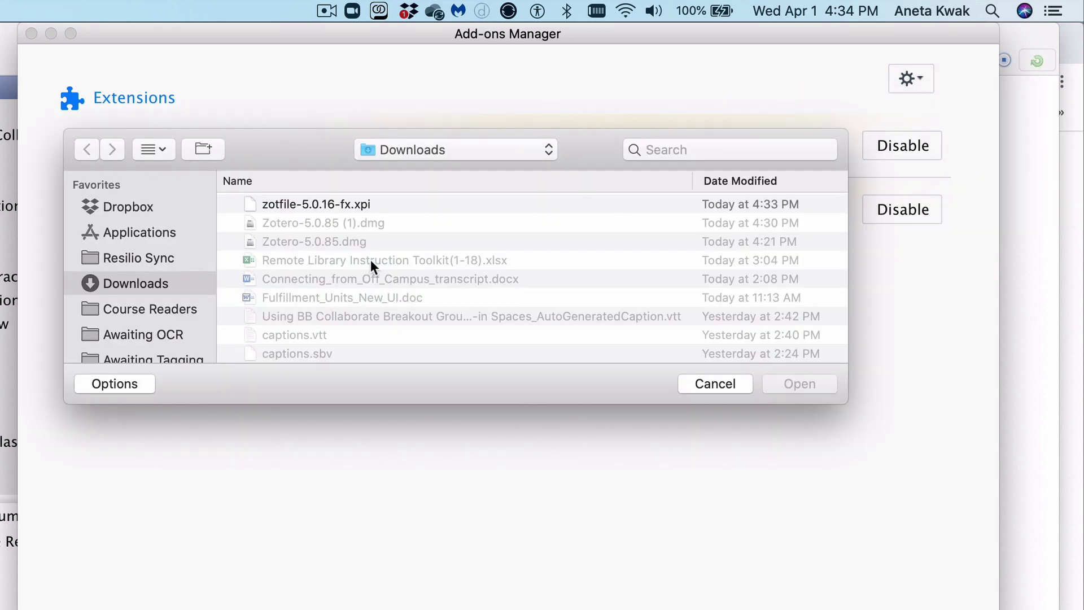
pyautogui.click(319, 204)
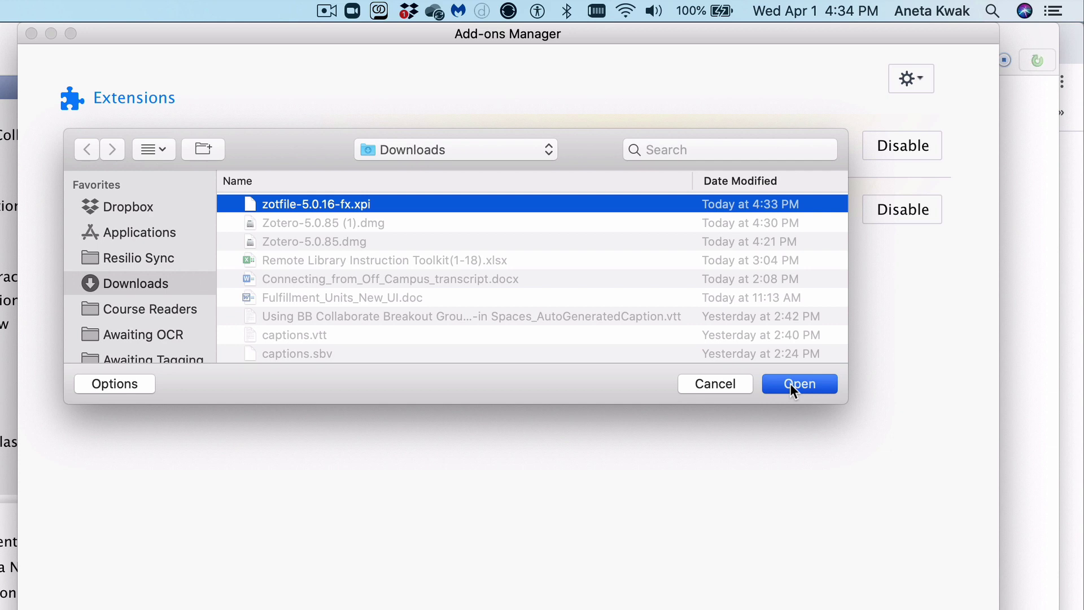
pyautogui.click(790, 384)
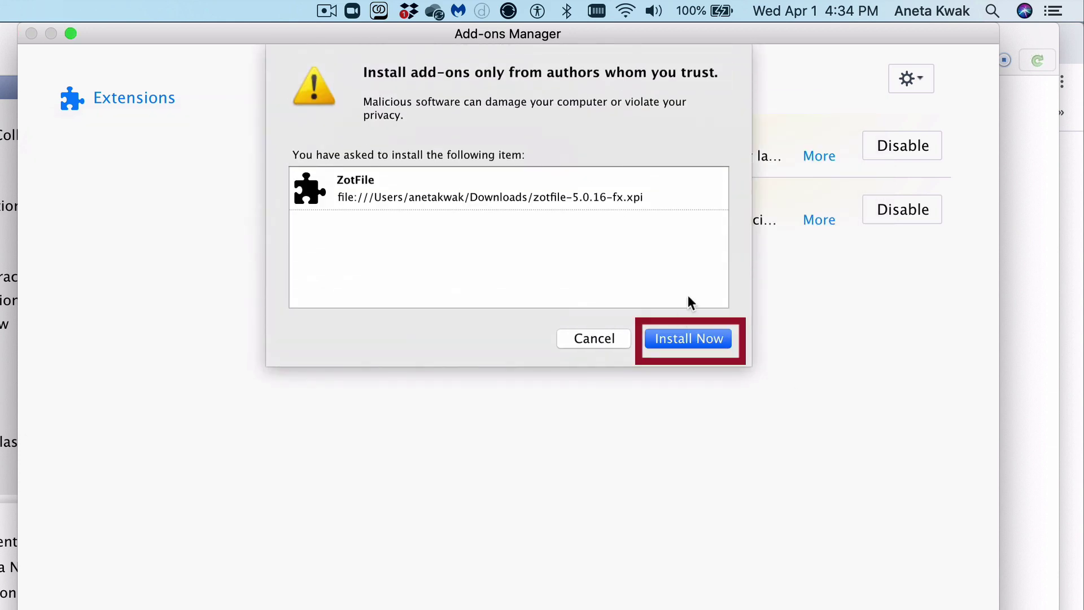
# Step: Confirm the ZotFile installation and restart Zotero to finish it
pyautogui.click(697, 337)
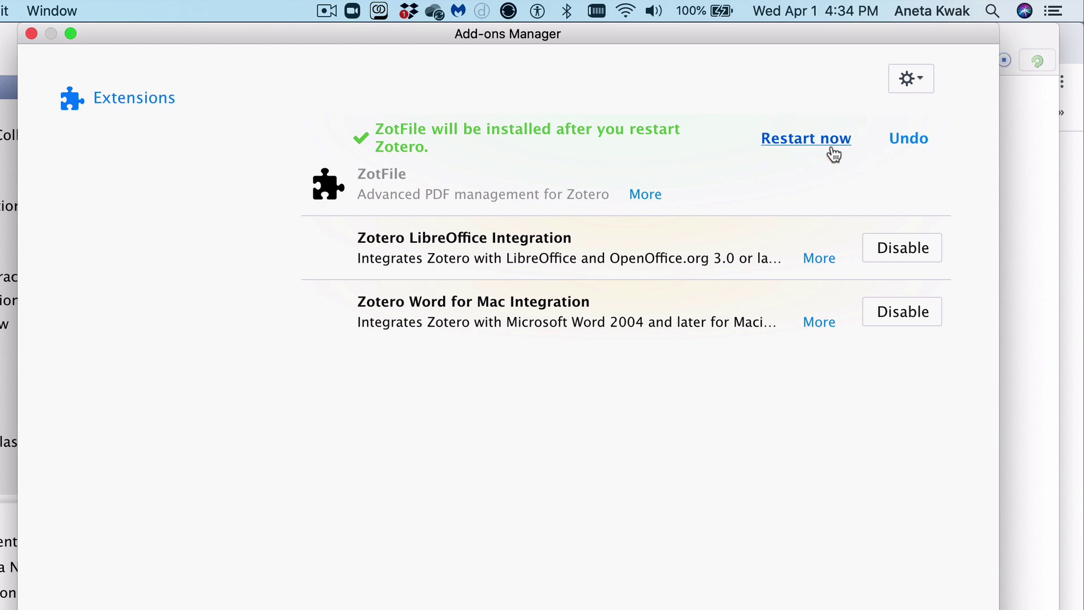
pyautogui.click(806, 138)
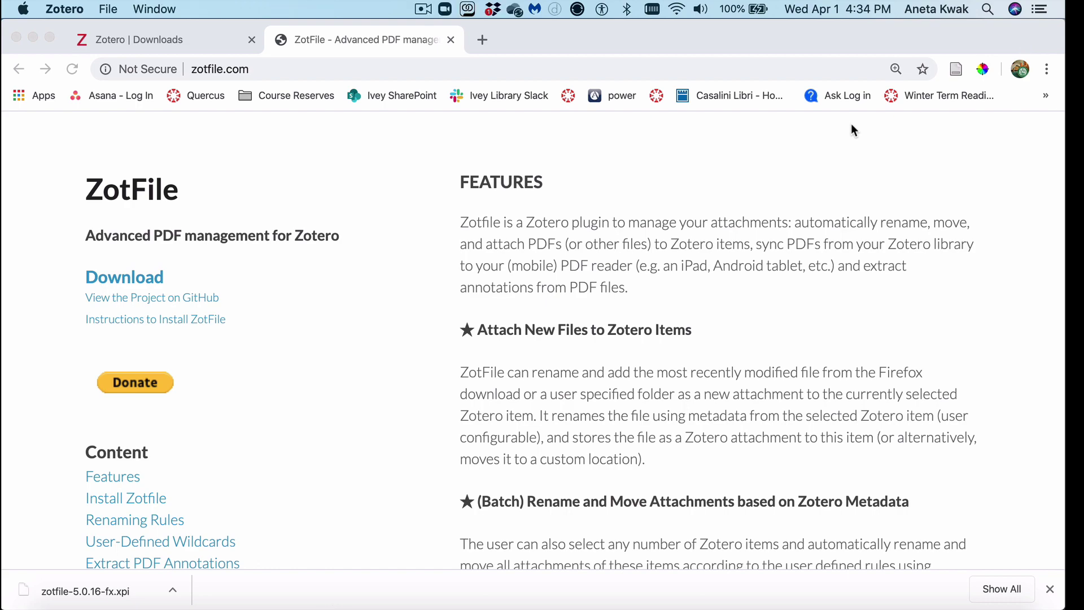